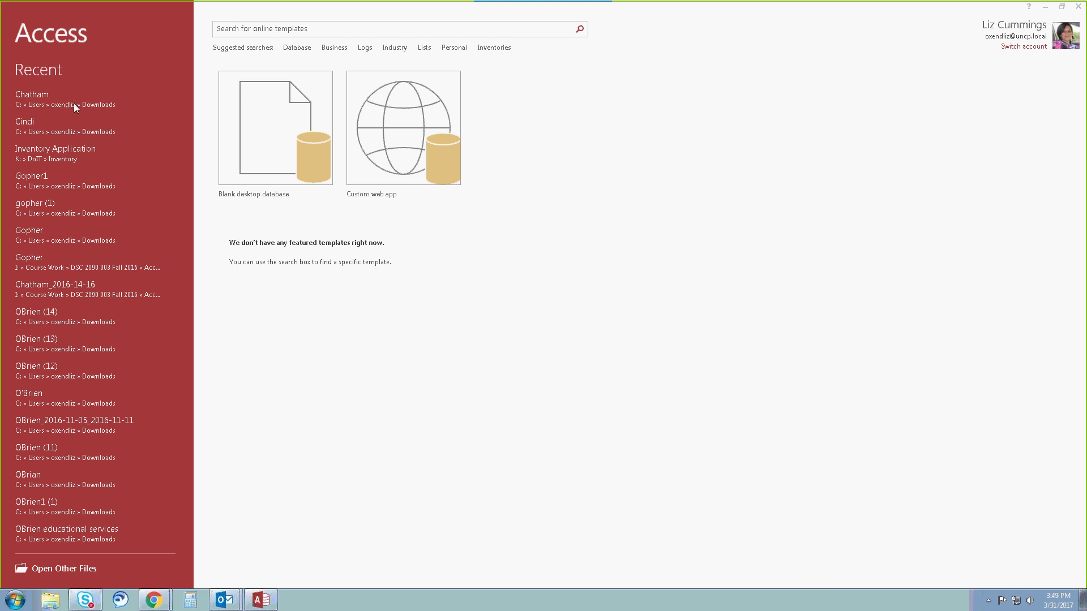
# - Open the recently used Chatham database from the Downloads folder
pyautogui.click(111, 106)
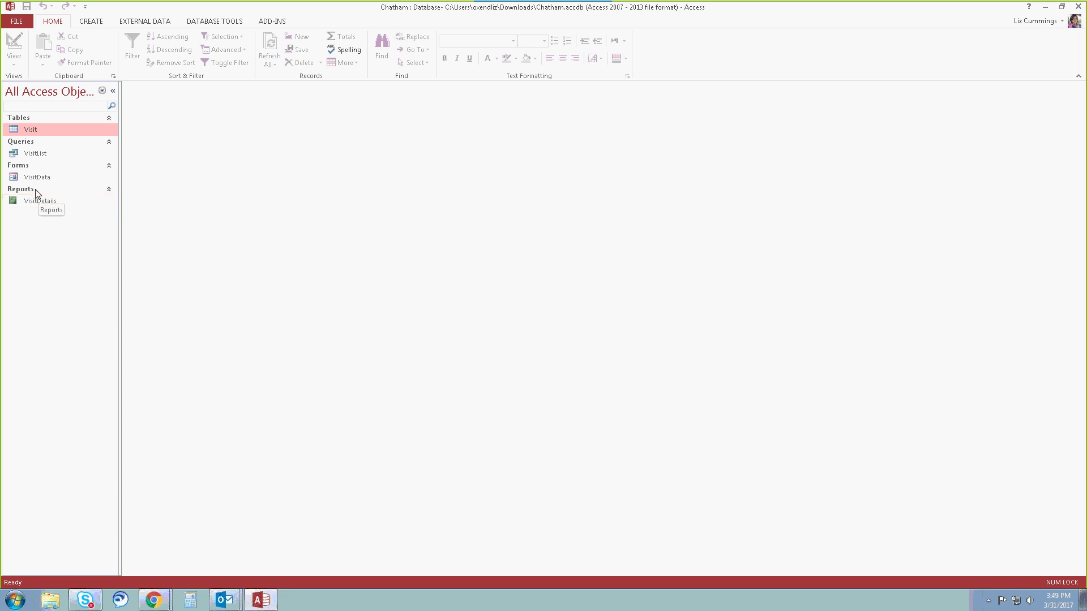
pyautogui.click(97, 21)
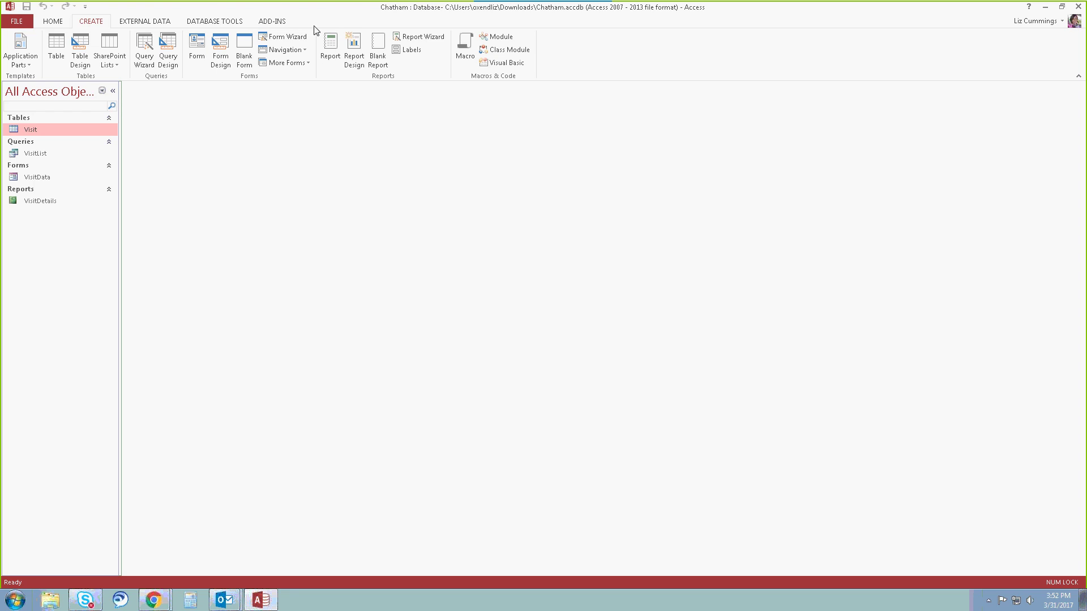
pyautogui.click(53, 21)
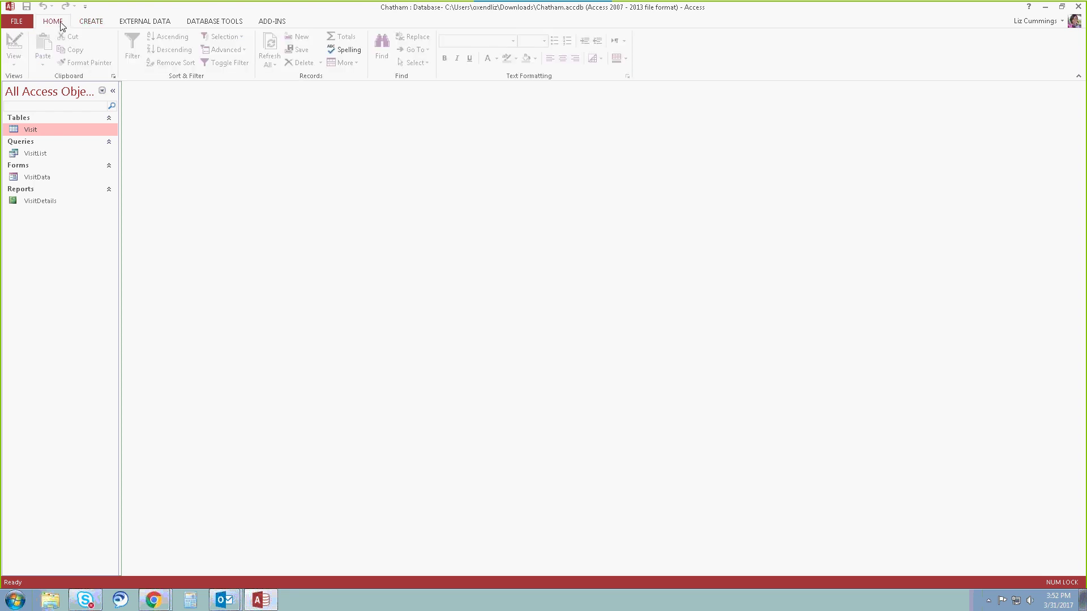
pyautogui.click(91, 22)
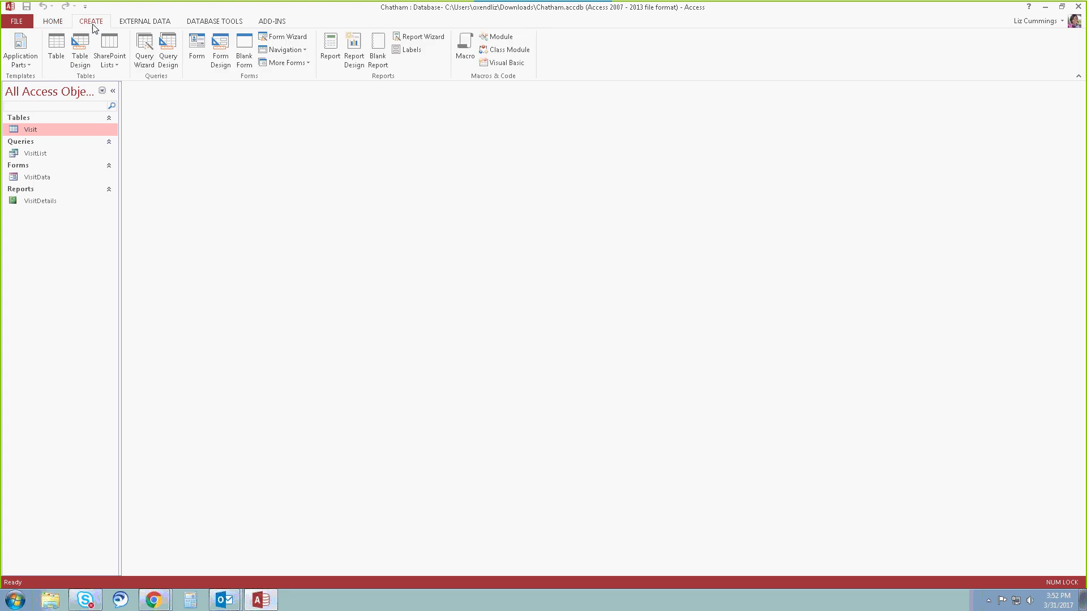
pyautogui.click(57, 57)
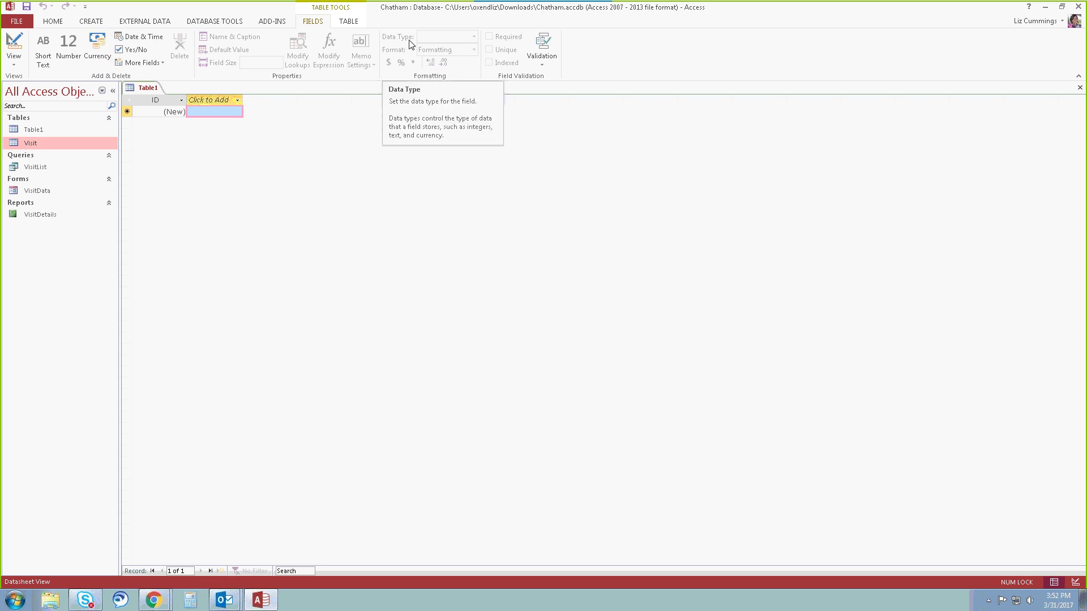
pyautogui.hotkey('ctrl', 'w')
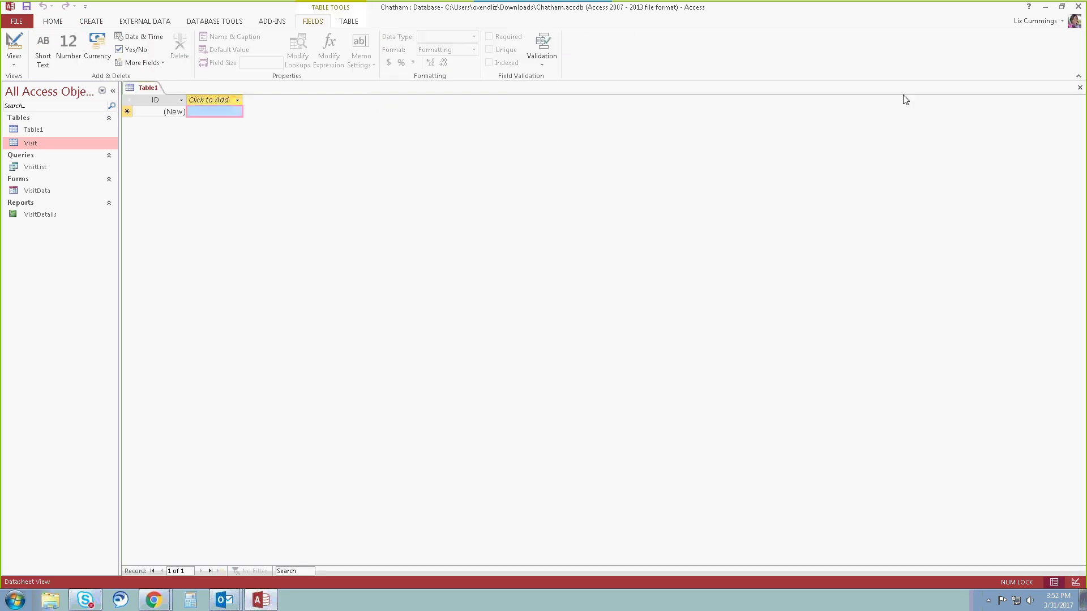
pyautogui.hotkey('ctrl', 'w')
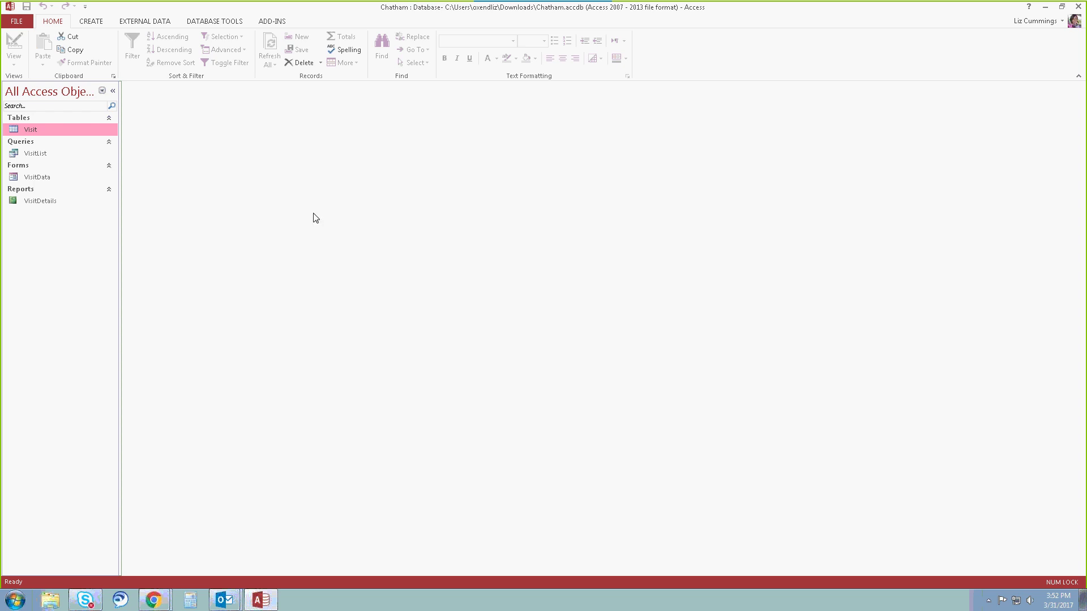
# - Open the Visit table in Datasheet view, examine its fields and field settings, and close it
pyautogui.doubleClick(59, 129)
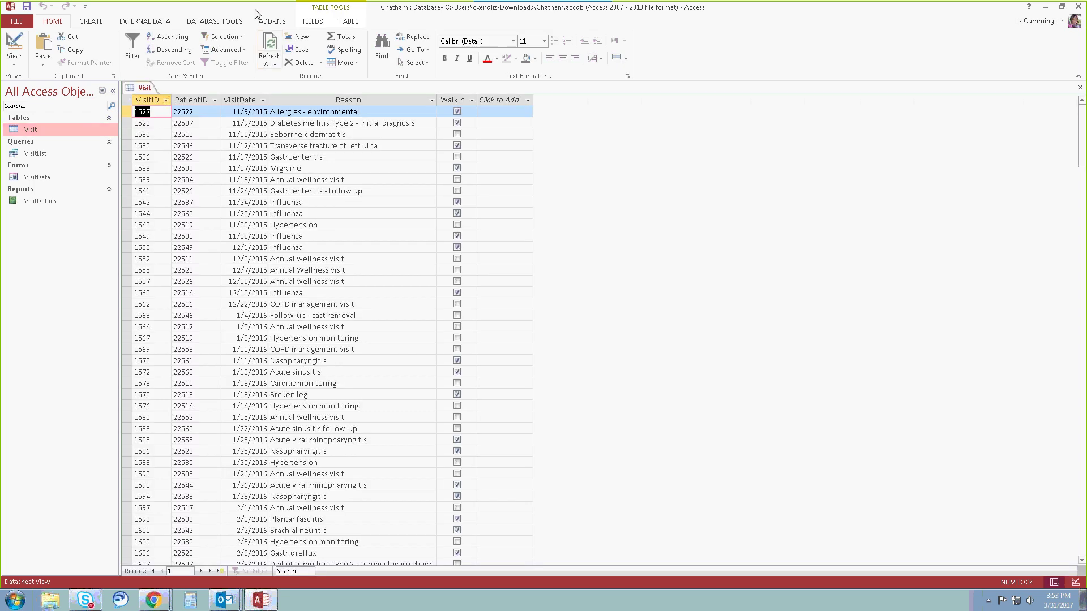
pyautogui.click(341, 12)
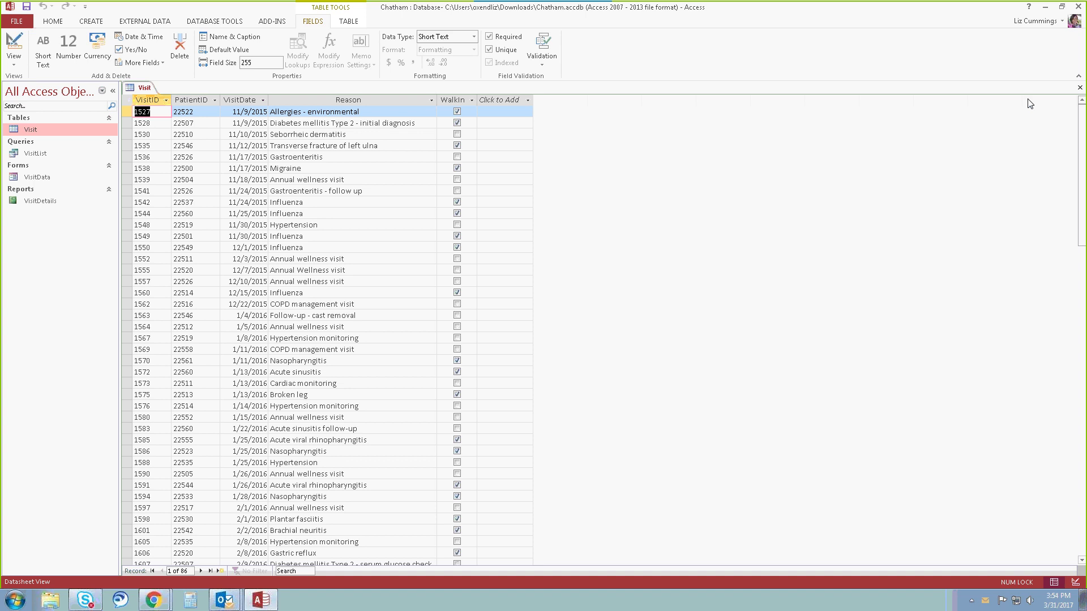
pyautogui.click(1080, 87)
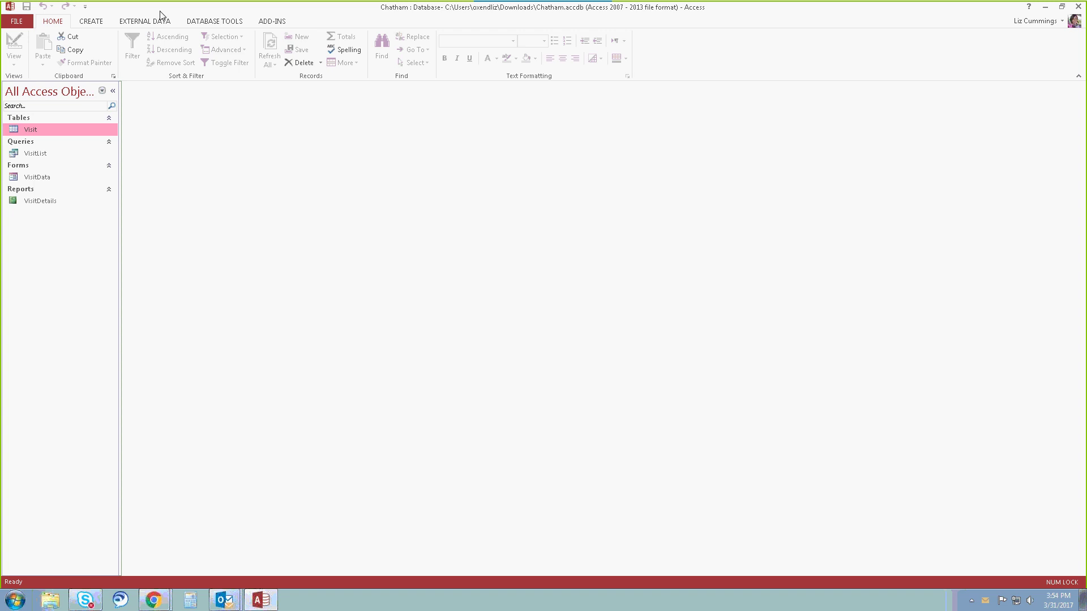
# - Create a new table in Design view with a Short Text field InvoiceNum, described as "Primary Key"
pyautogui.click(88, 24)
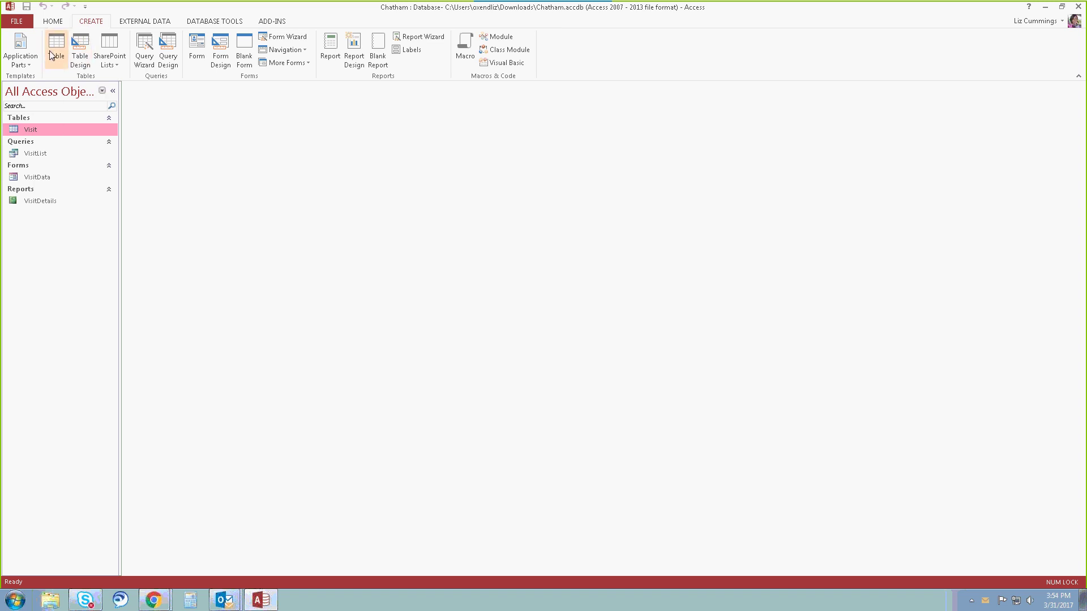
pyautogui.click(81, 62)
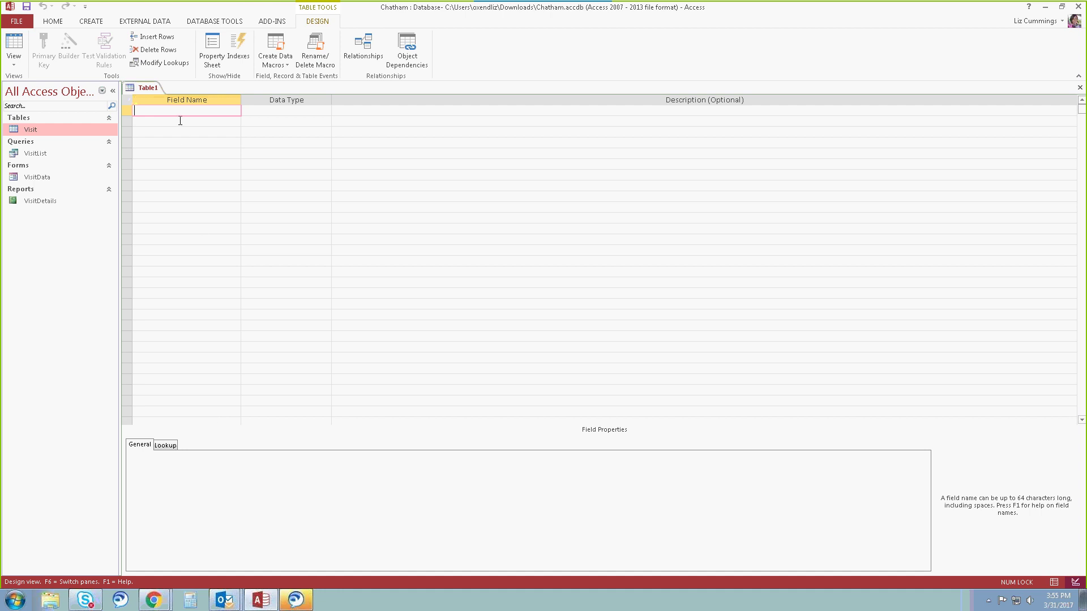
pyautogui.write('InvoiceNum')
pyautogui.press('Tab')
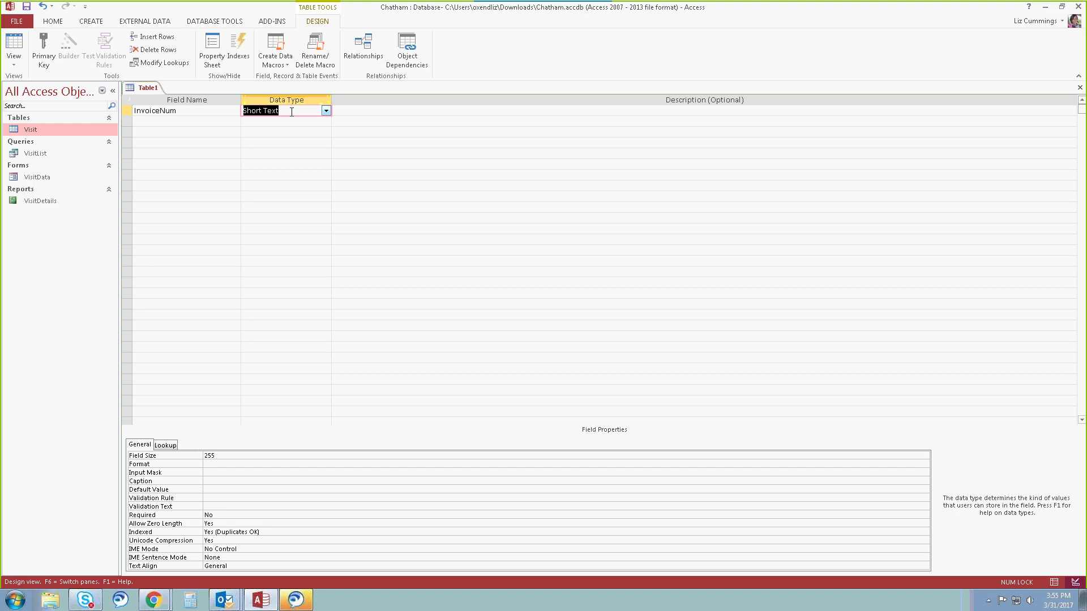
pyautogui.press('Tab')
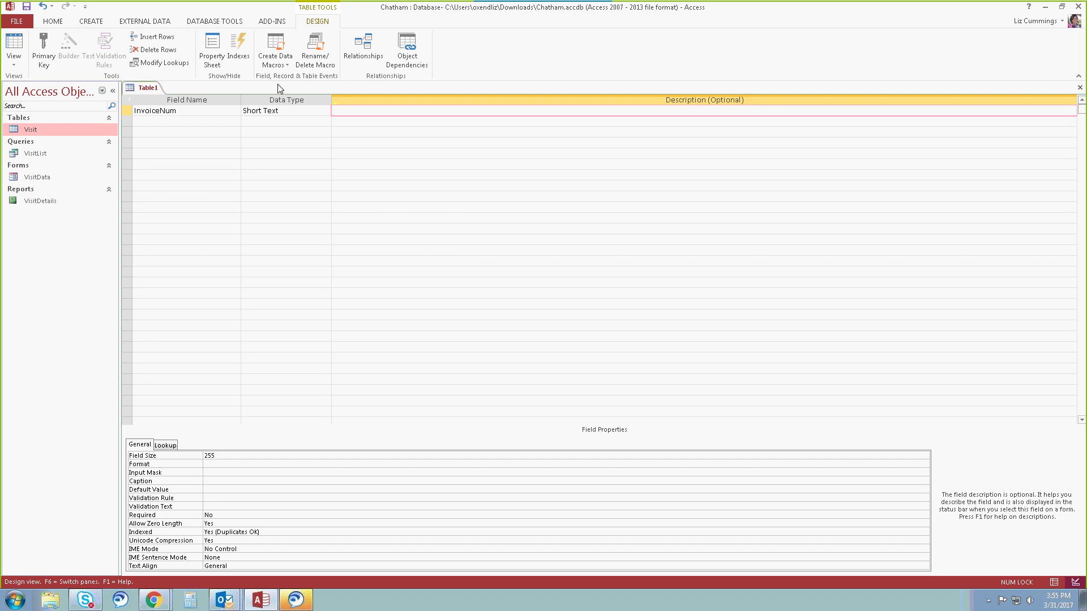
pyautogui.write('Primary Key')
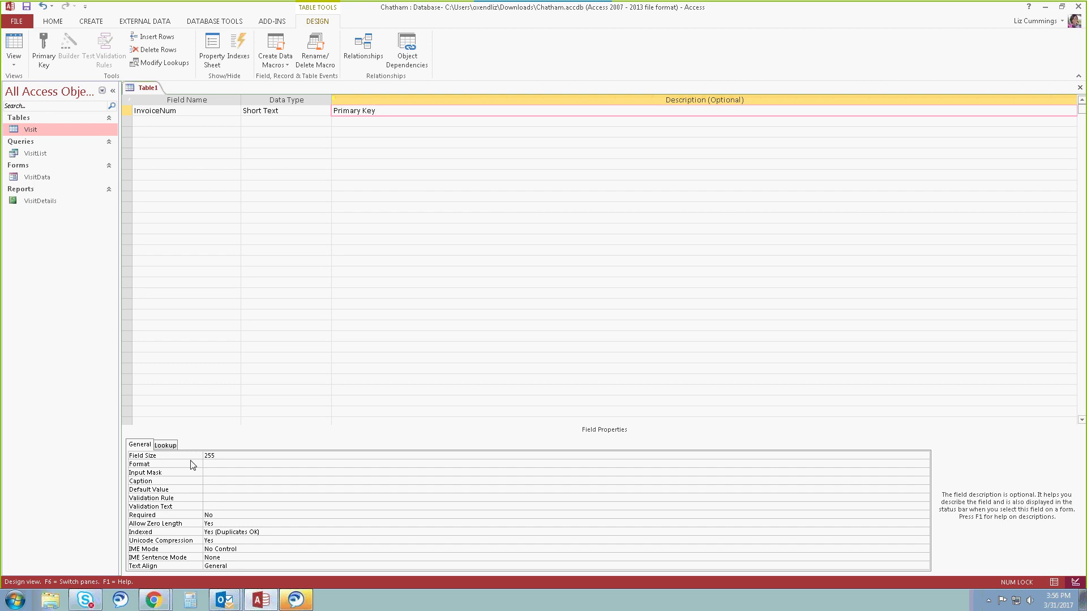
# - Set the InvoiceNum field's size to 5 and its caption to "Invoice Num"
pyautogui.doubleClick(234, 455)
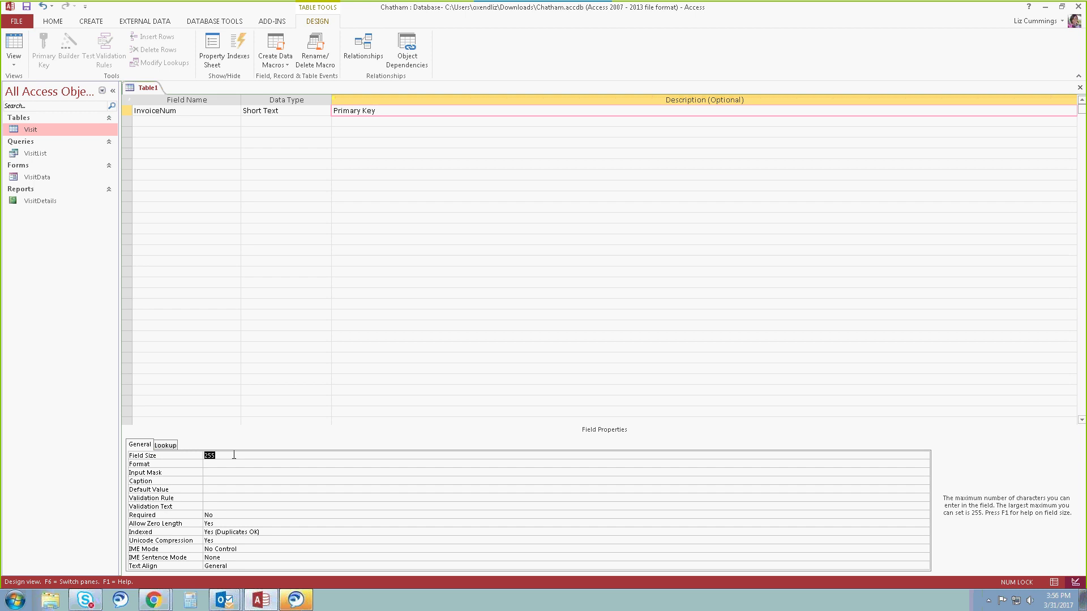
pyautogui.write('5')
pyautogui.press('Down')
pyautogui.press('Down')
pyautogui.press('Down')
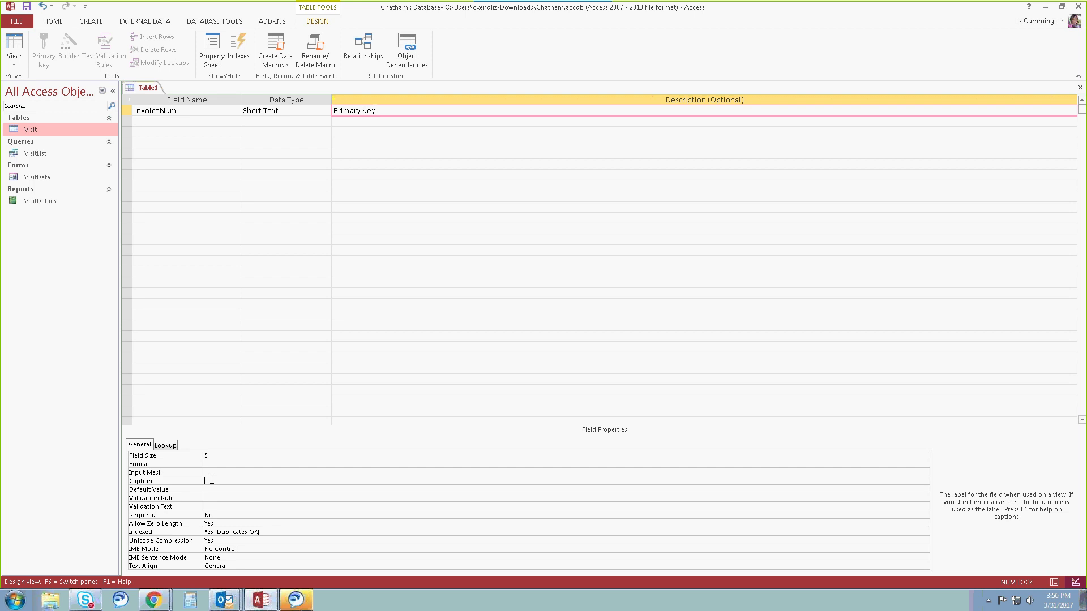
pyautogui.write('Invoice Num')
# - Add a second field named VisitID with the Short Text data type and the description "Foreign Key"
pyautogui.click(166, 122)
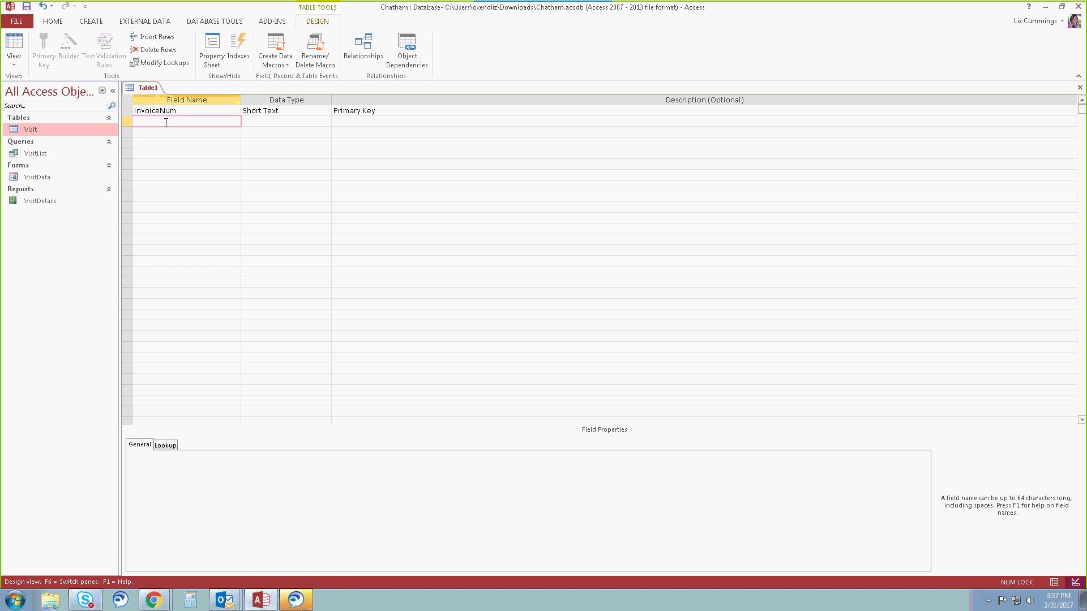
pyautogui.write('VisitID')
pyautogui.press('Tab')
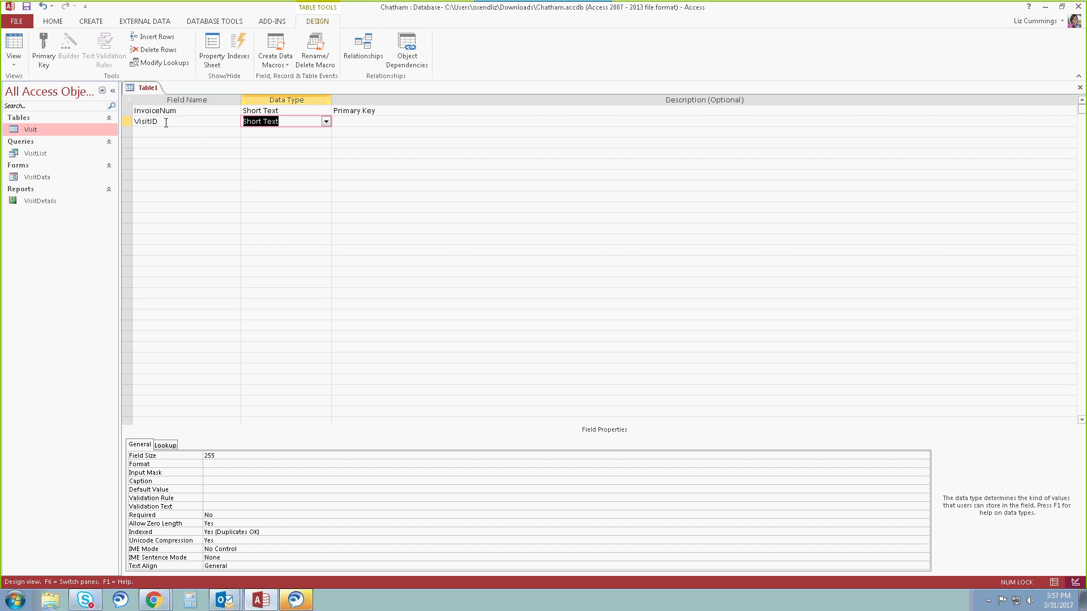
pyautogui.press('Tab')
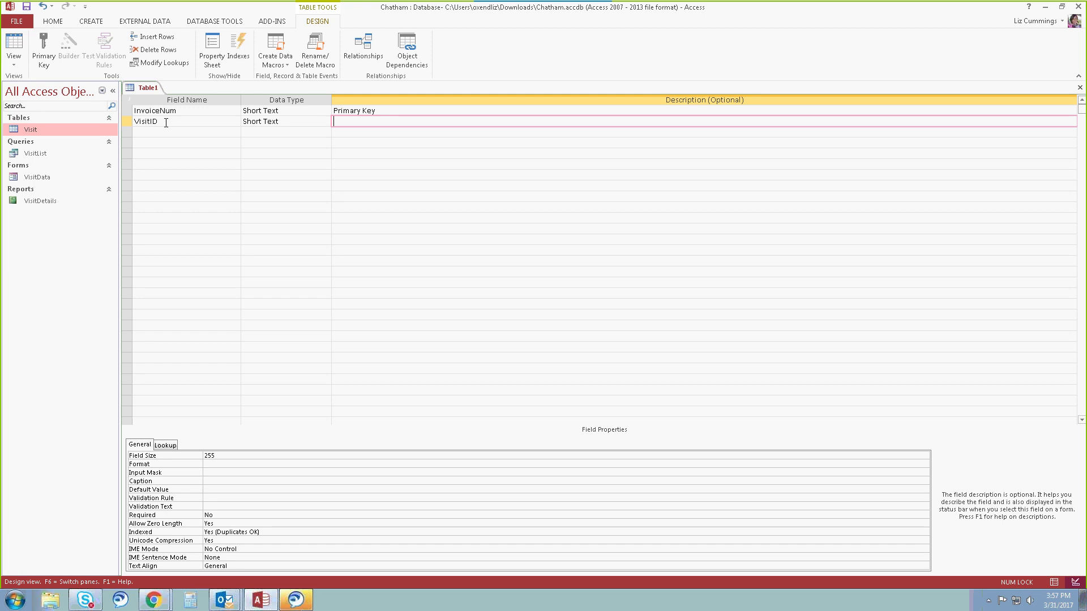
pyautogui.write('Foreign Key')
# - Set the VisitID field's size to 4 and its caption to "Visit ID"
pyautogui.press('F6')
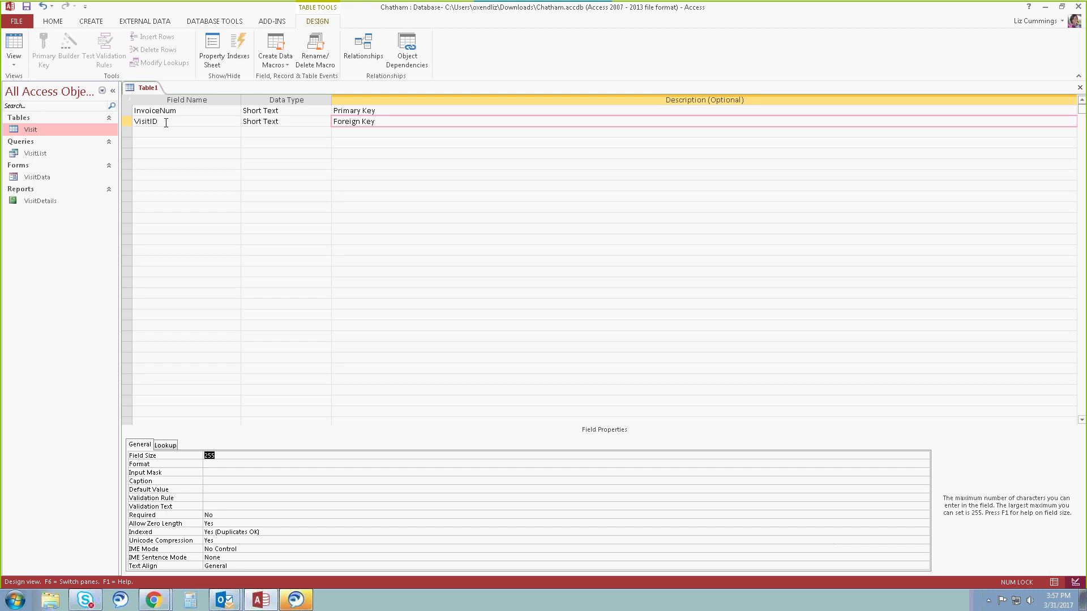
pyautogui.click(376, 121)
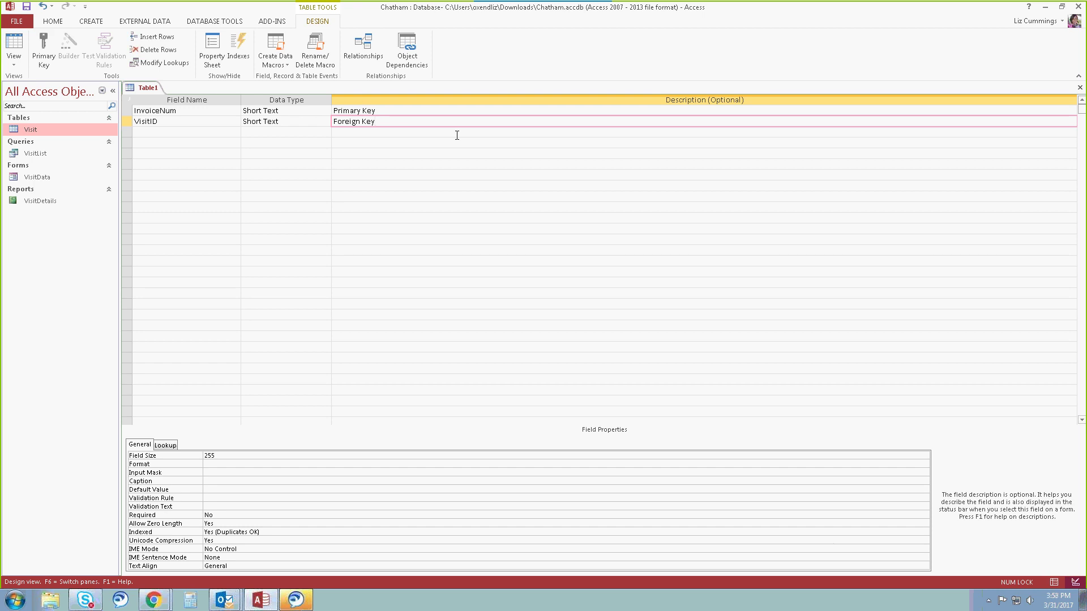
pyautogui.press('F6')
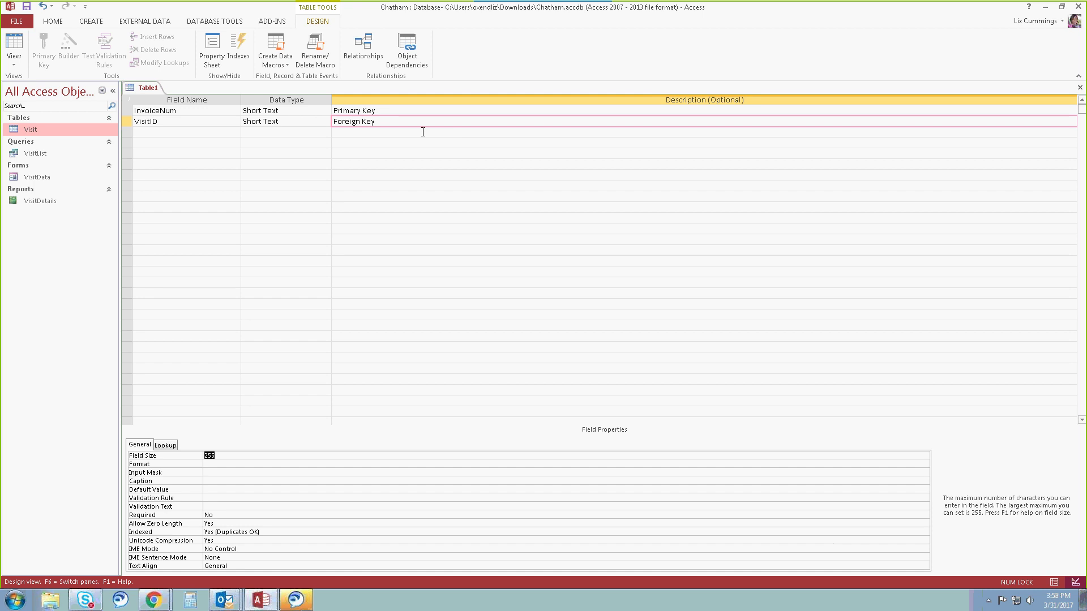
pyautogui.write('4')
pyautogui.press('Down')
pyautogui.press('Down')
pyautogui.press('Down')
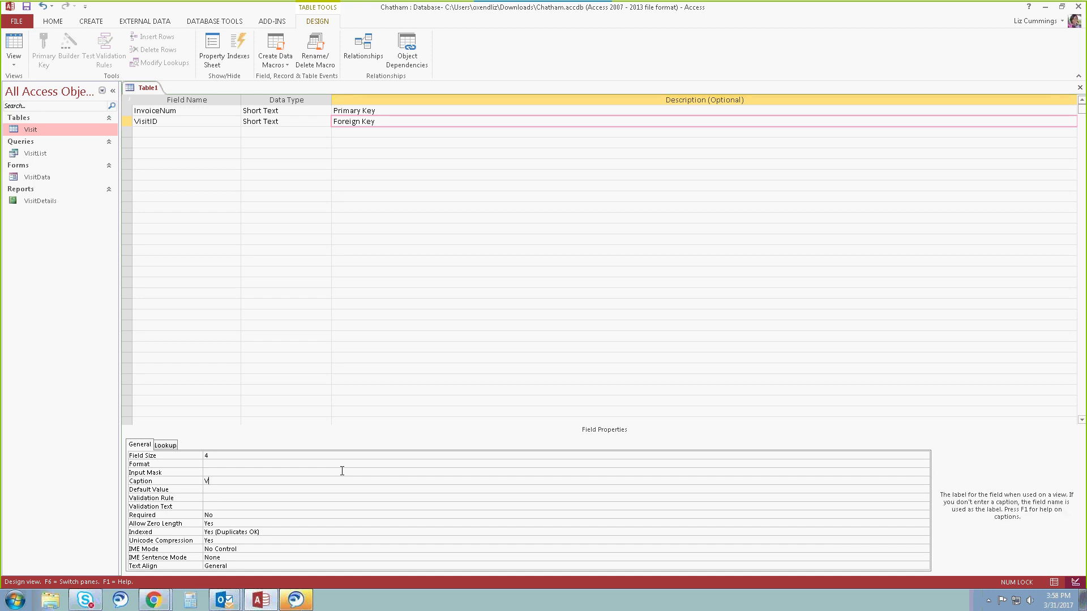
pyautogui.write('isit ID')
# - Add a third field named InvoiceAmt and give it the Currency data type
pyautogui.click(165, 133)
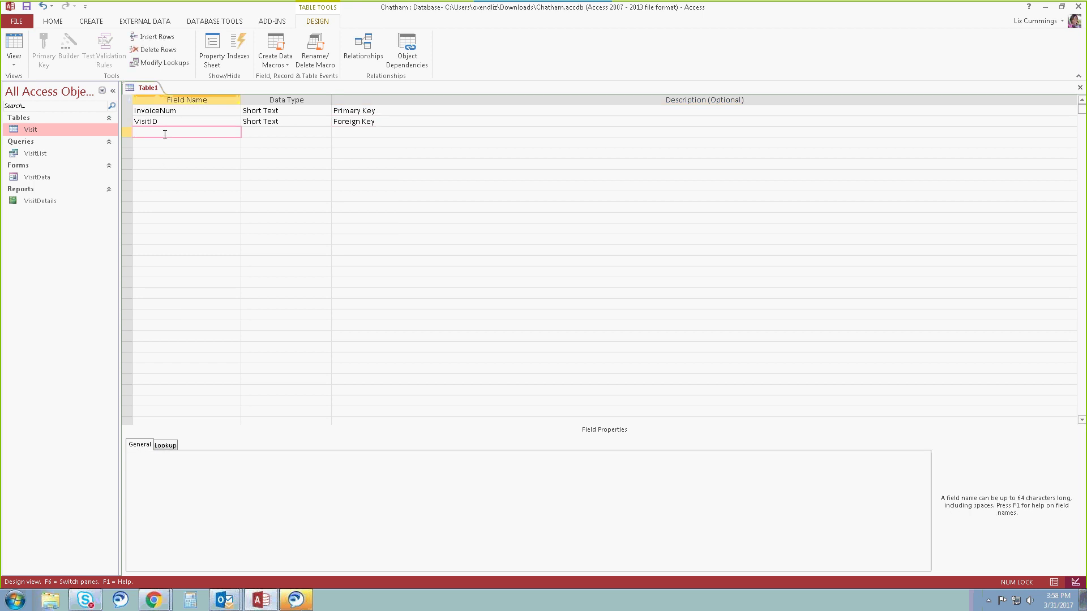
pyautogui.write('InvoiceAmt')
pyautogui.press('Tab')
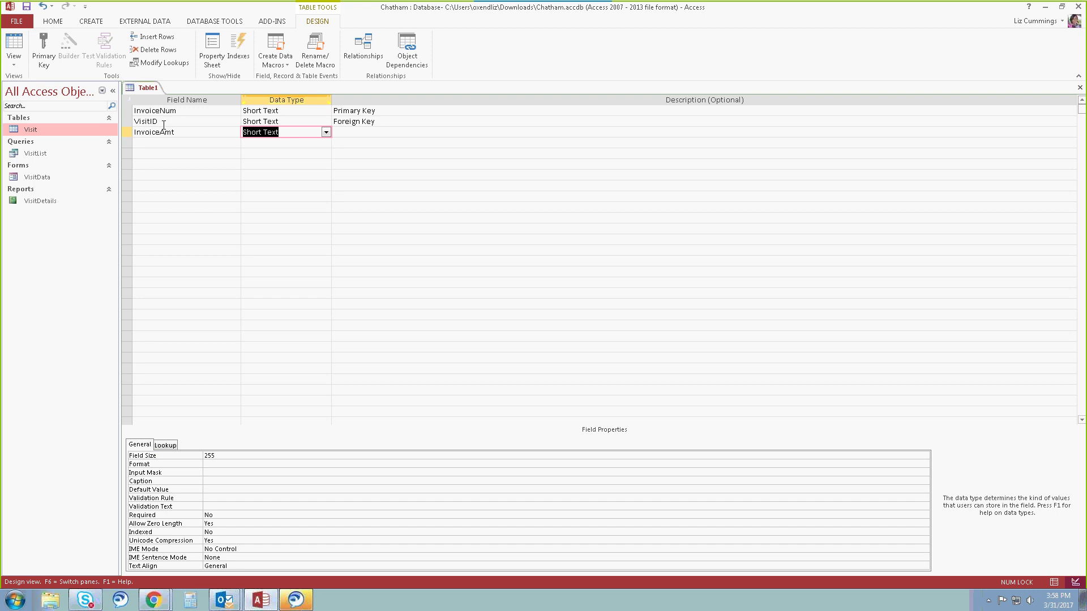
pyautogui.click(327, 133)
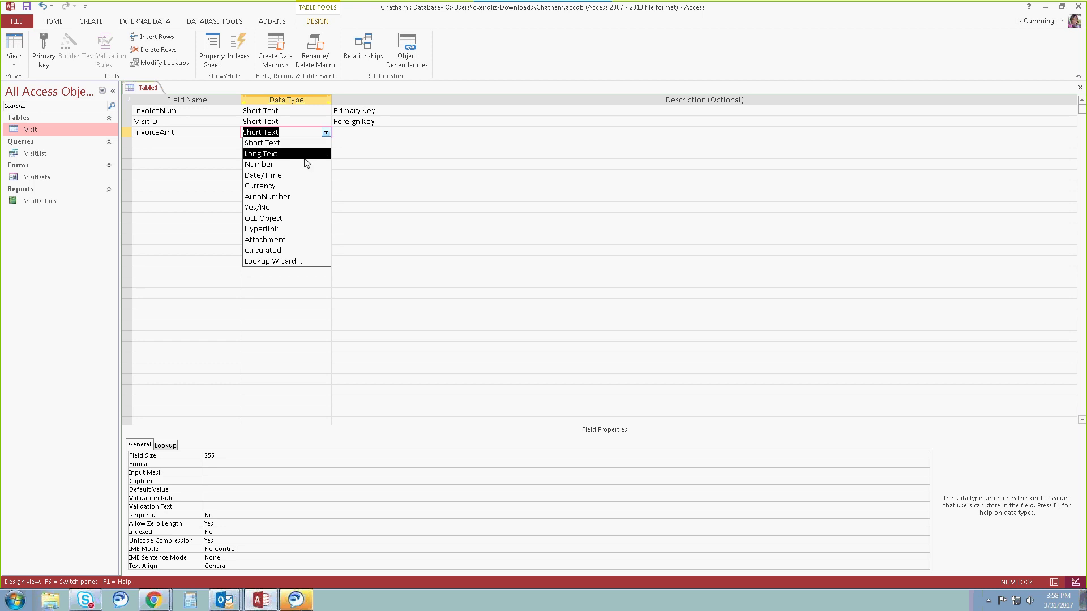
pyautogui.click(288, 186)
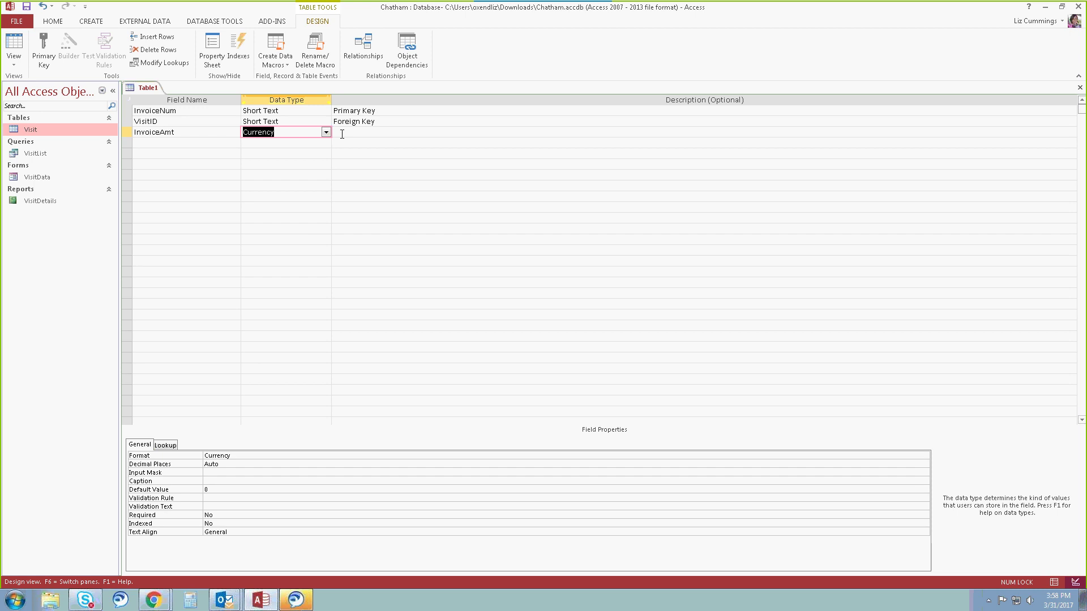
# - Set the InvoiceAmt field to 2 decimal places with the caption "Invoice Amt"
pyautogui.press('F6')
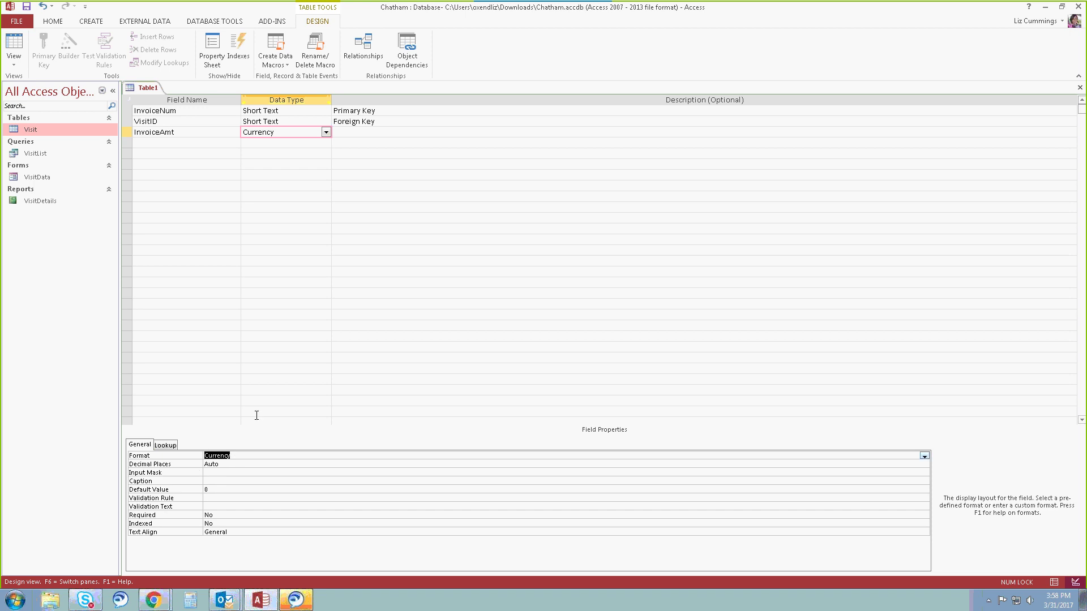
pyautogui.press('Down')
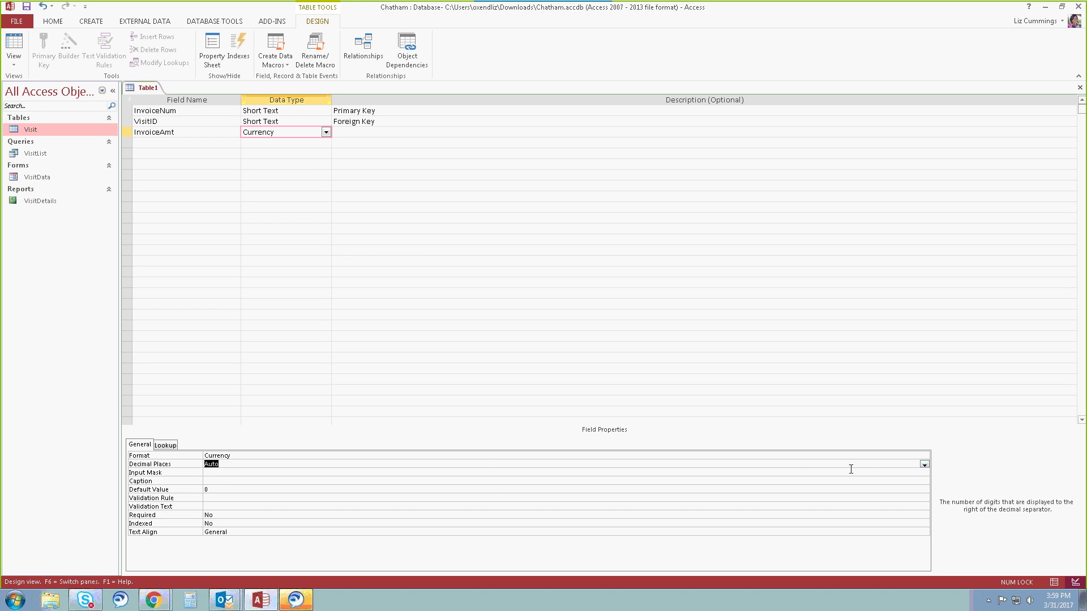
pyautogui.click(924, 465)
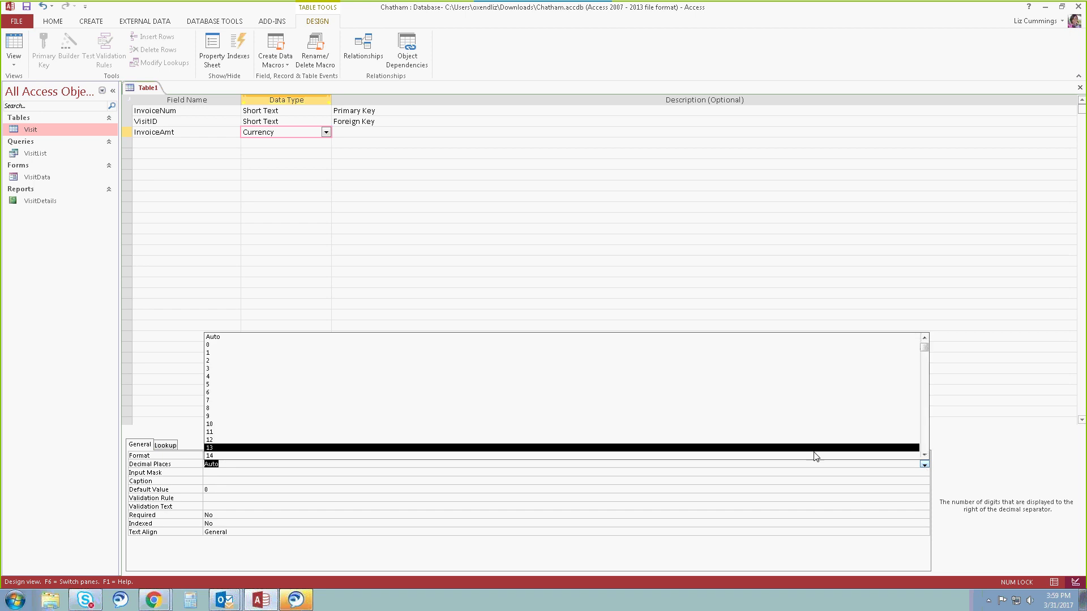
pyautogui.click(315, 362)
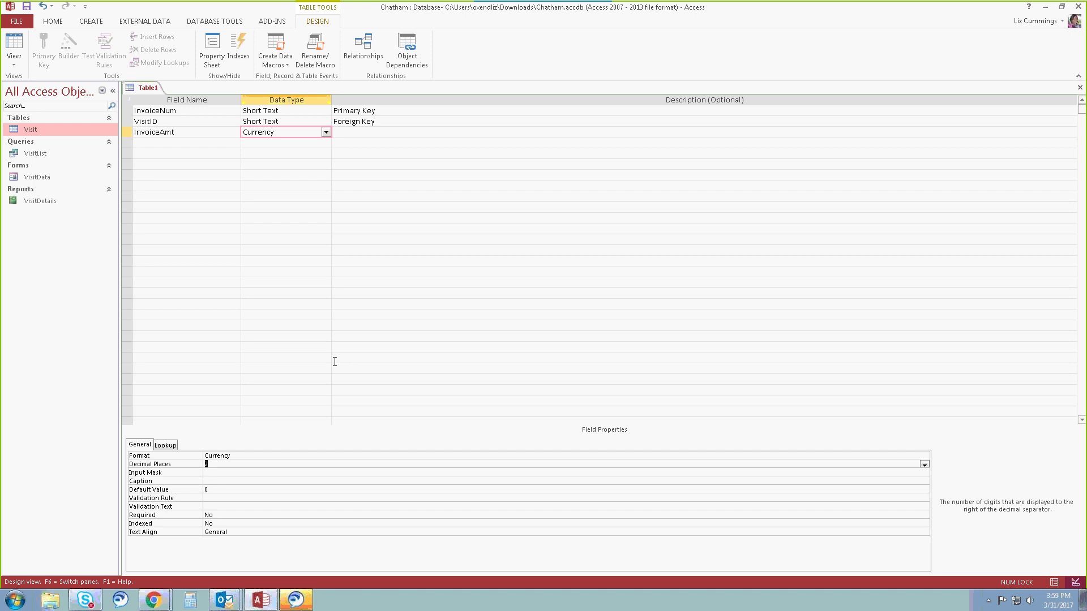
pyautogui.click(218, 481)
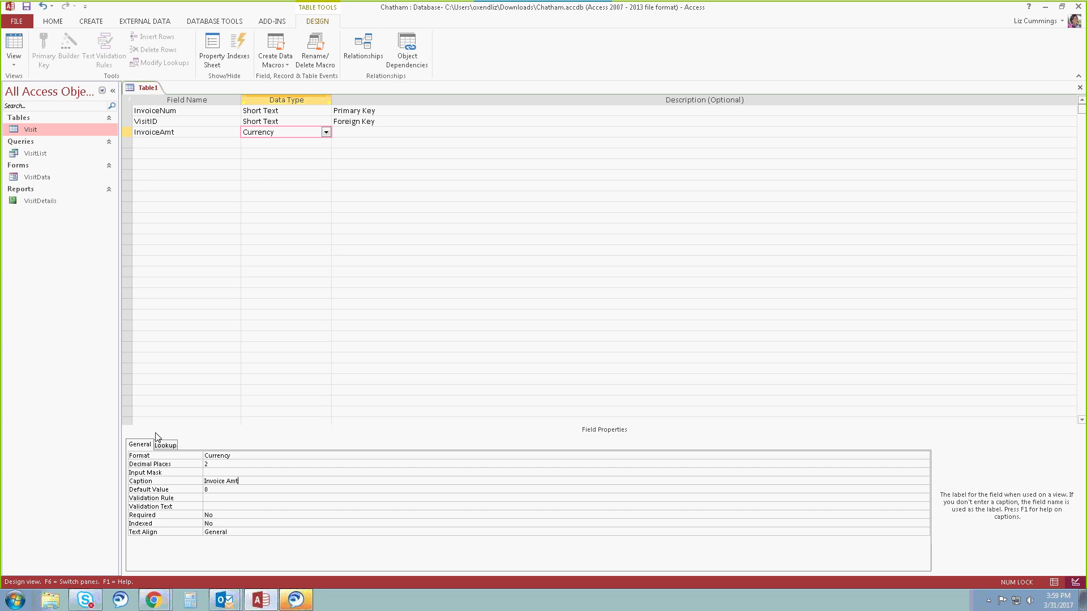
# - Add a fourth field named InvoiceDate and give it the Date/Time data type
pyautogui.click(167, 145)
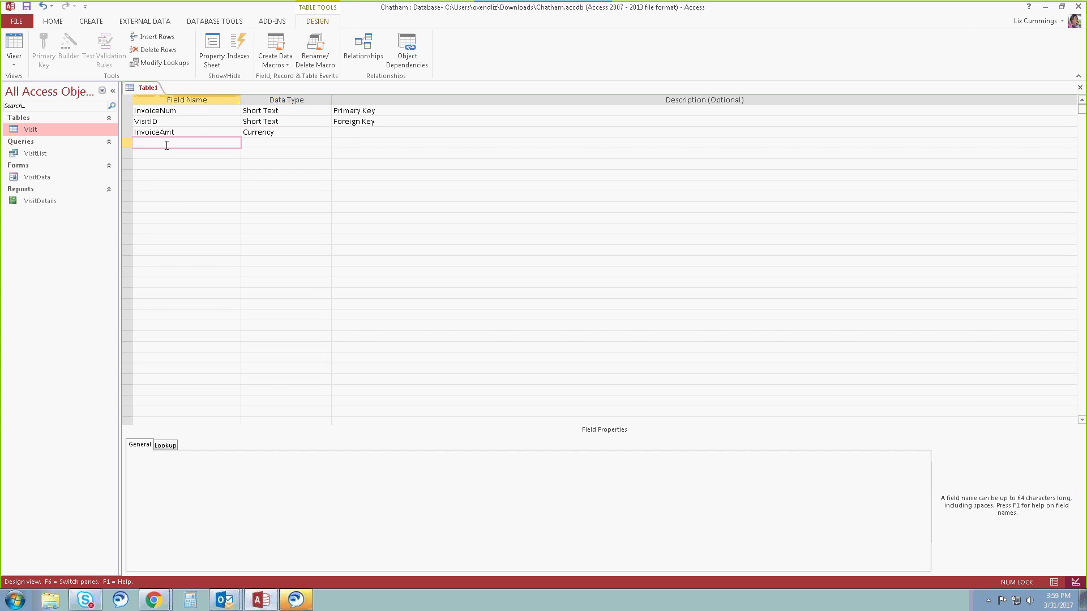
pyautogui.write('InvoiceDate')
pyautogui.press('Tab')
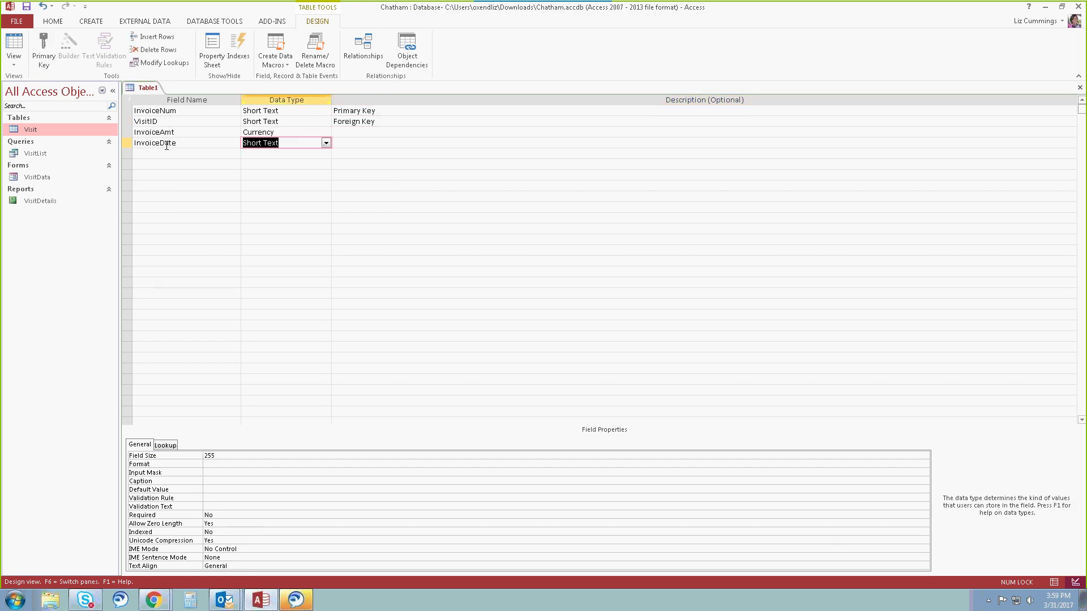
pyautogui.write('date/Time')
pyautogui.click(326, 144)
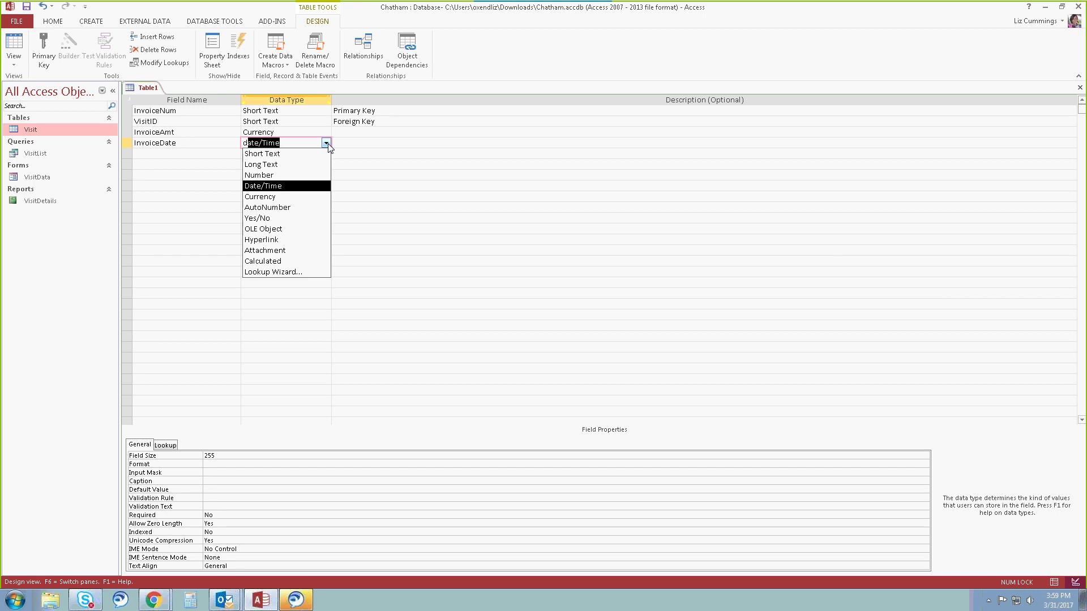
pyautogui.click(326, 143)
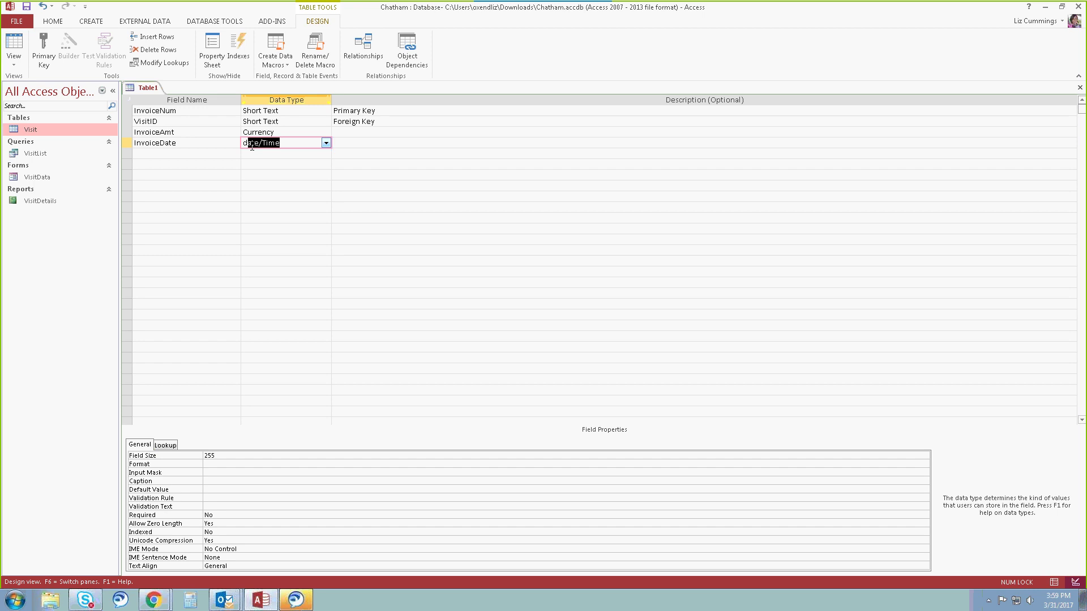
pyautogui.press('Tab')
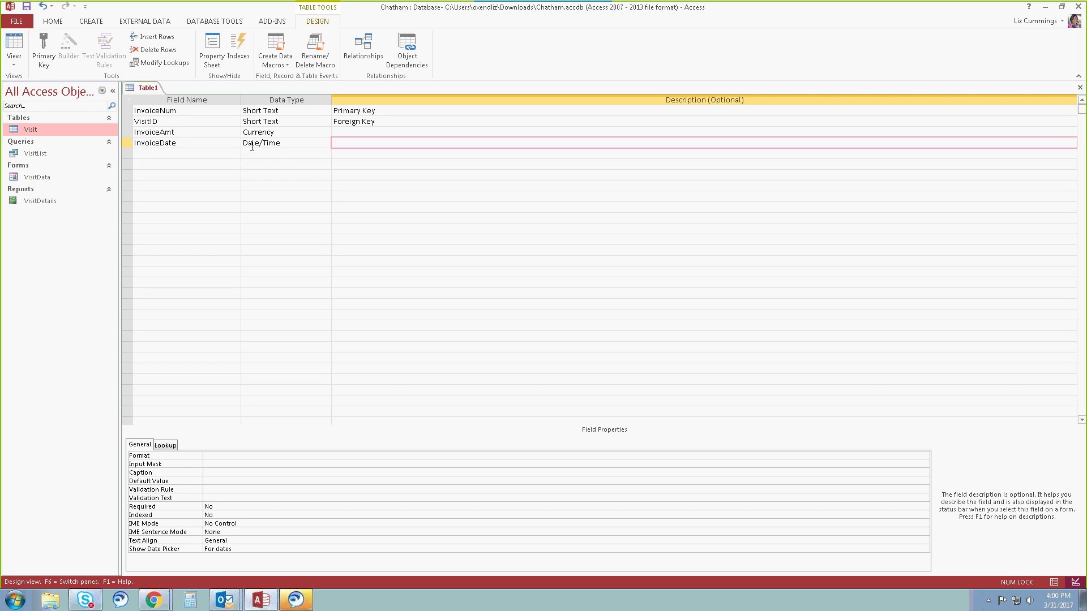
# - Set the InvoiceDate field's format to Short Date and its caption to "Invoice Date"
pyautogui.press('F6')
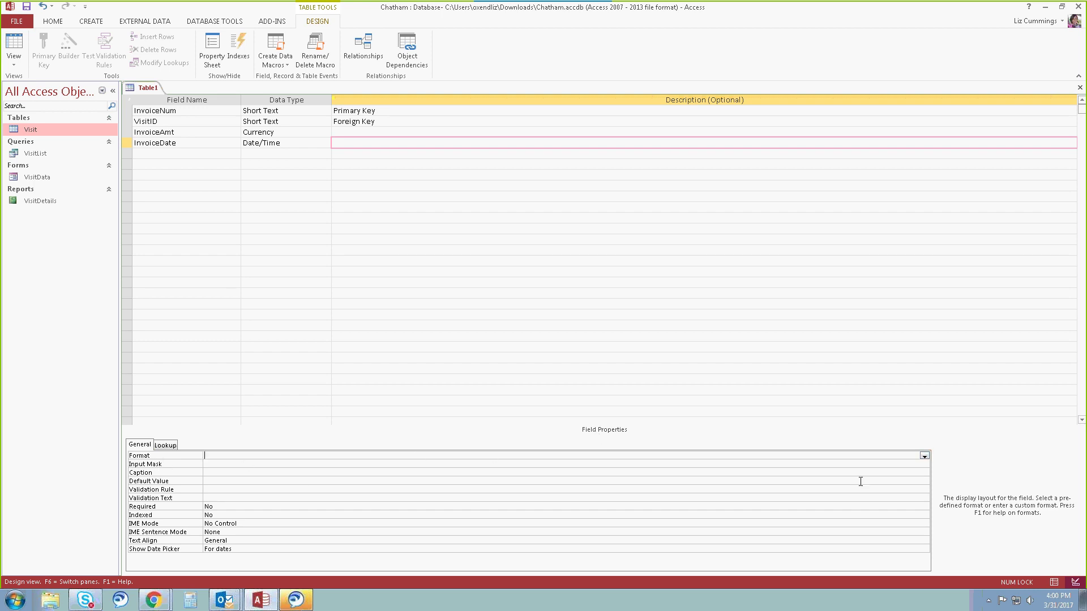
pyautogui.click(924, 456)
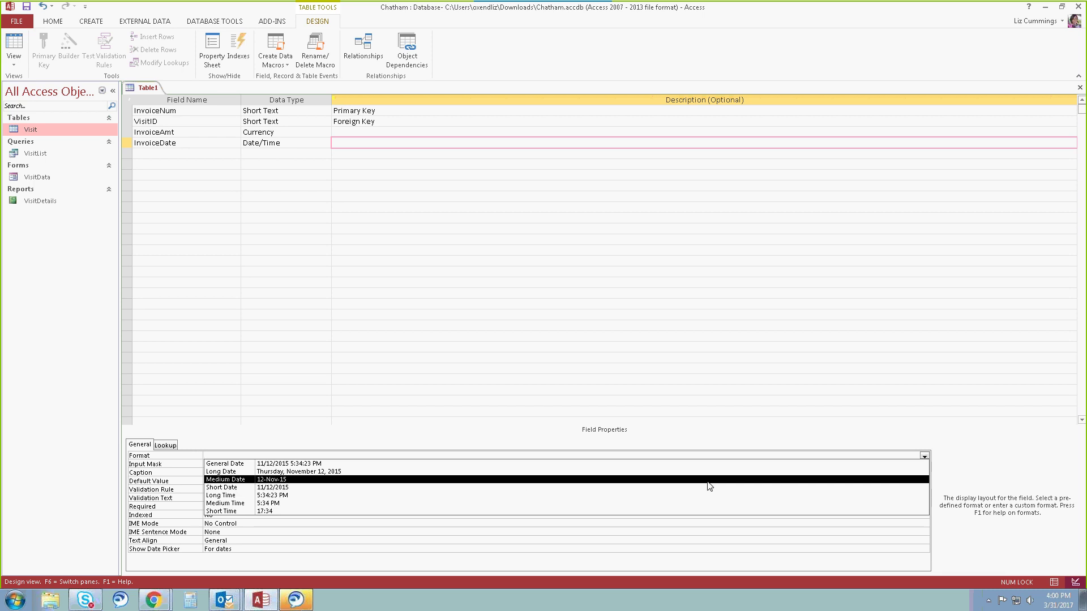
pyautogui.click(353, 488)
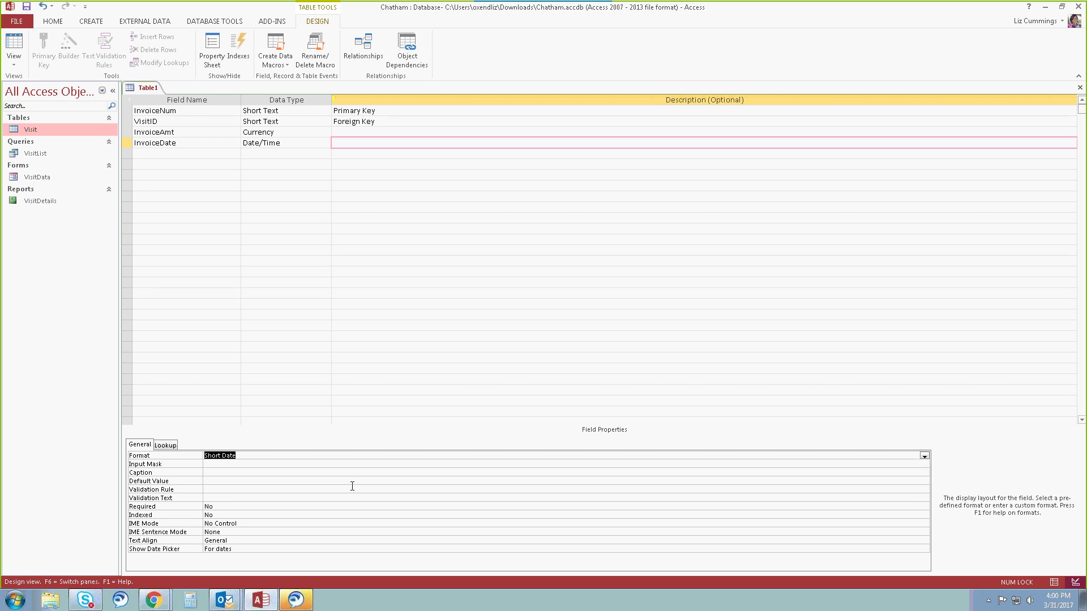
pyautogui.press('Down')
pyautogui.press('Down')
pyautogui.press('Down')
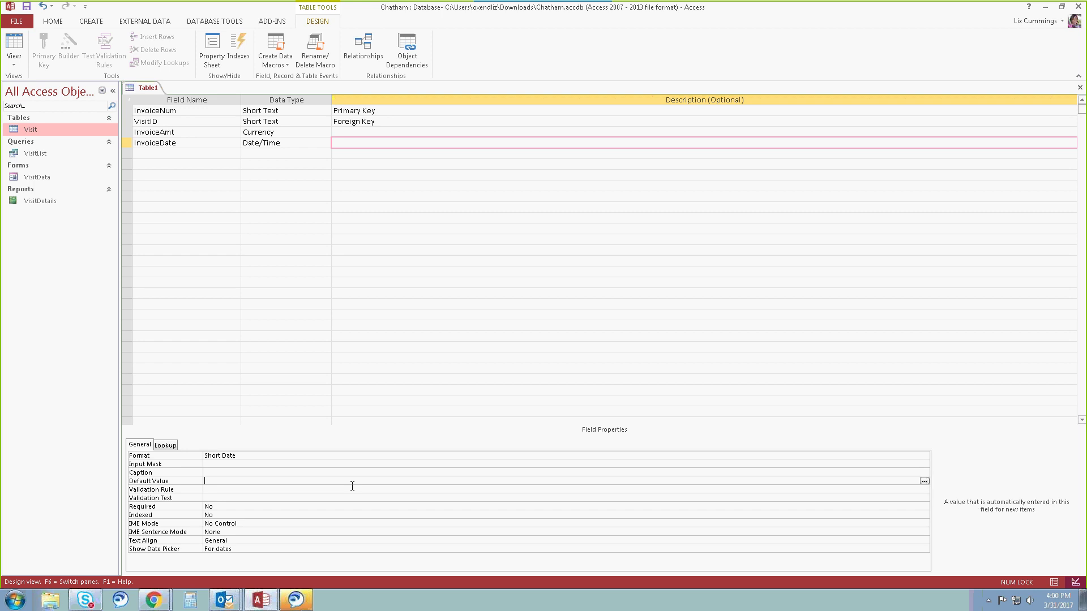
pyautogui.click(228, 475)
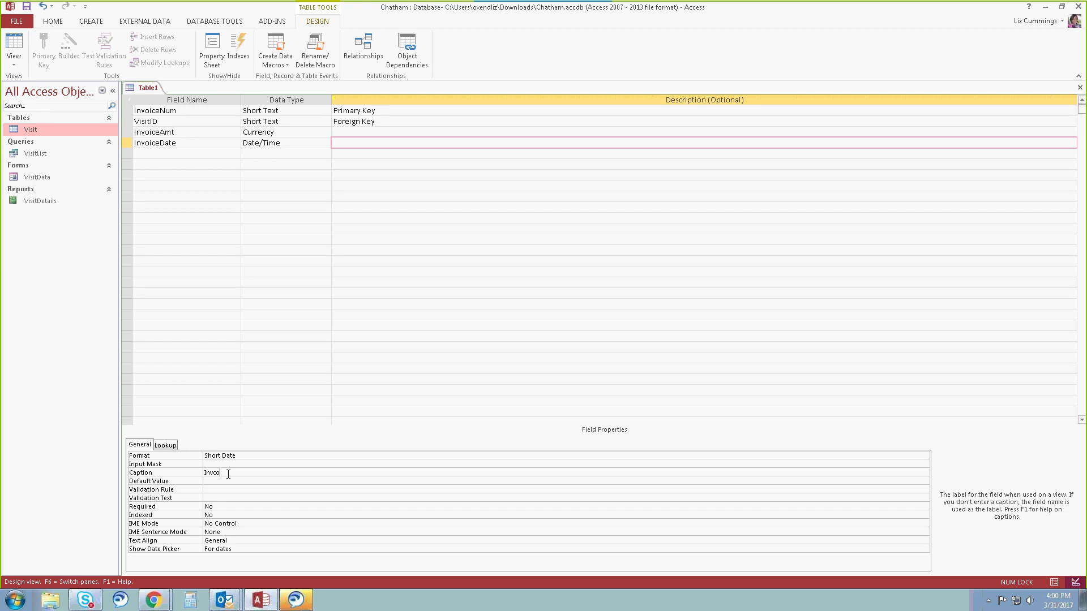
pyautogui.press('BackSpace')
pyautogui.press('BackSpace')
pyautogui.write('oice Dat')
pyautogui.click(239, 457)
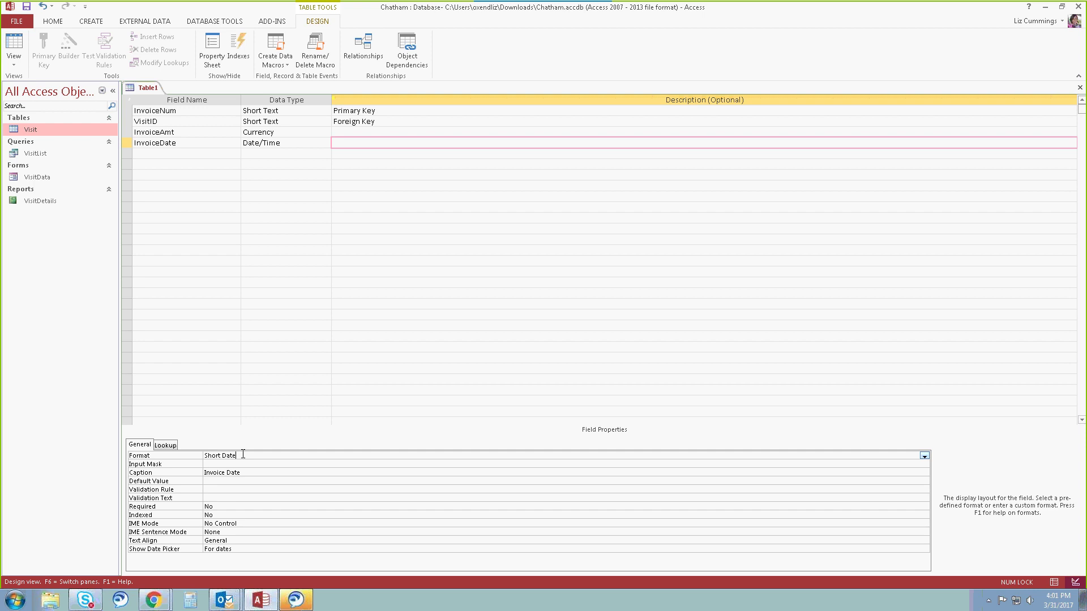
pyautogui.click(925, 457)
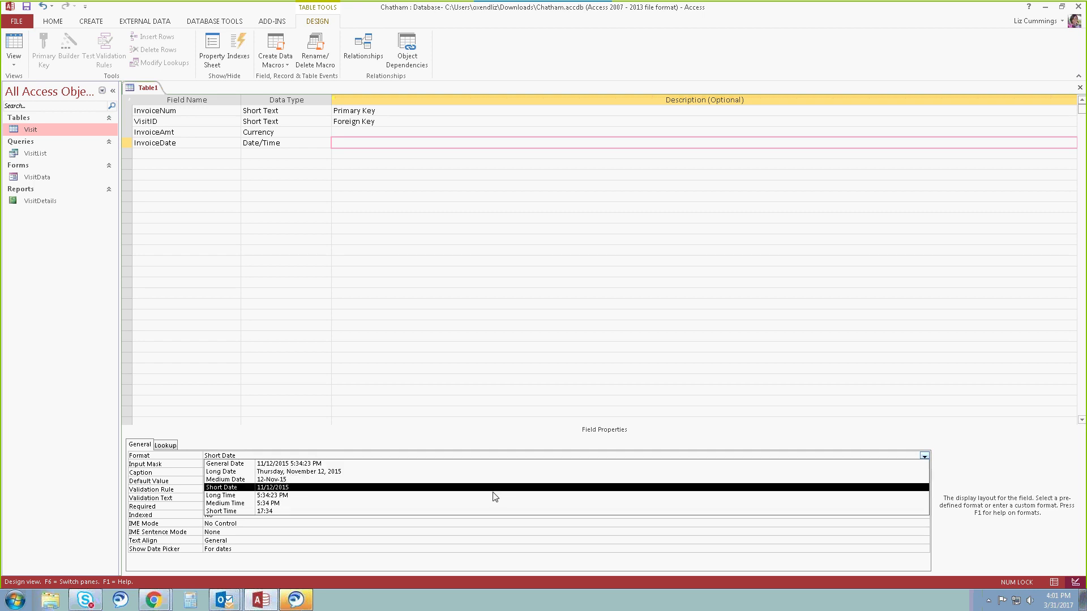
pyautogui.click(292, 488)
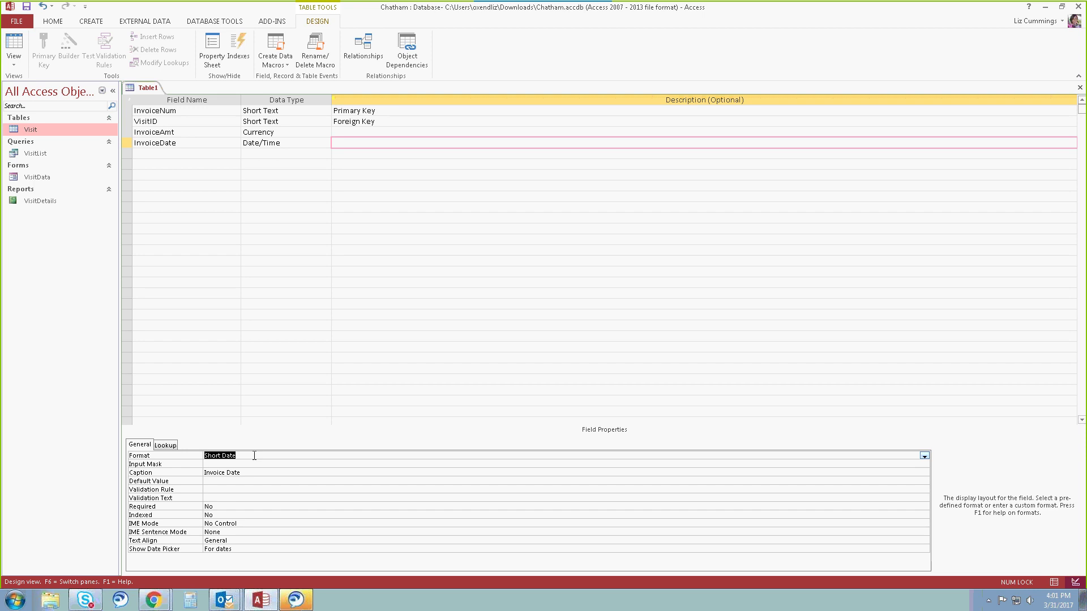
# - Add a fifth field named InvoicePaid and give it the Yes/No data type
pyautogui.click(167, 149)
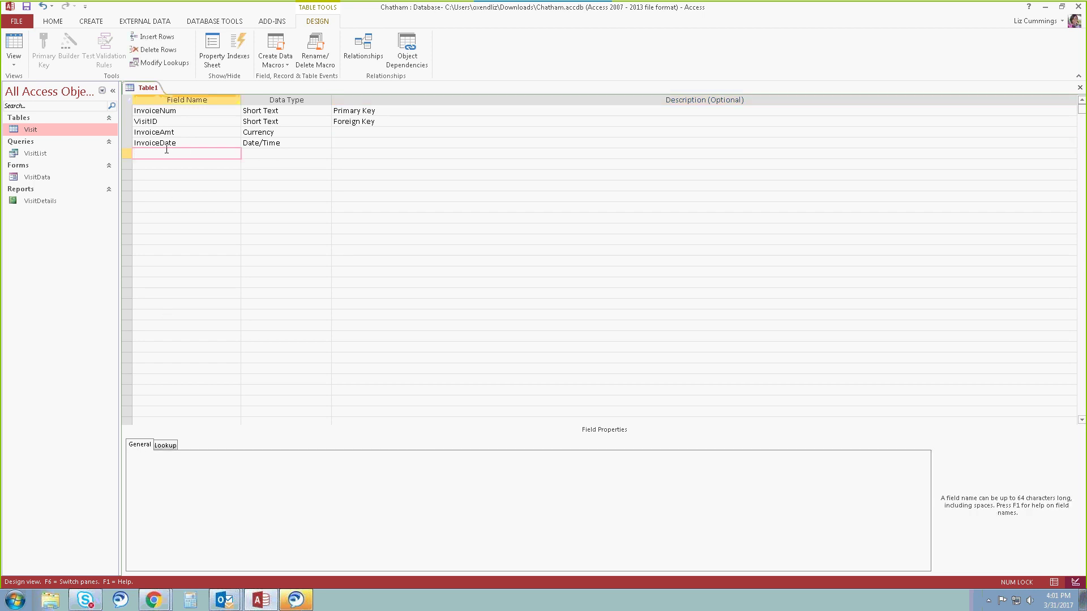
pyautogui.write('InvoicePaid')
pyautogui.press('Tab')
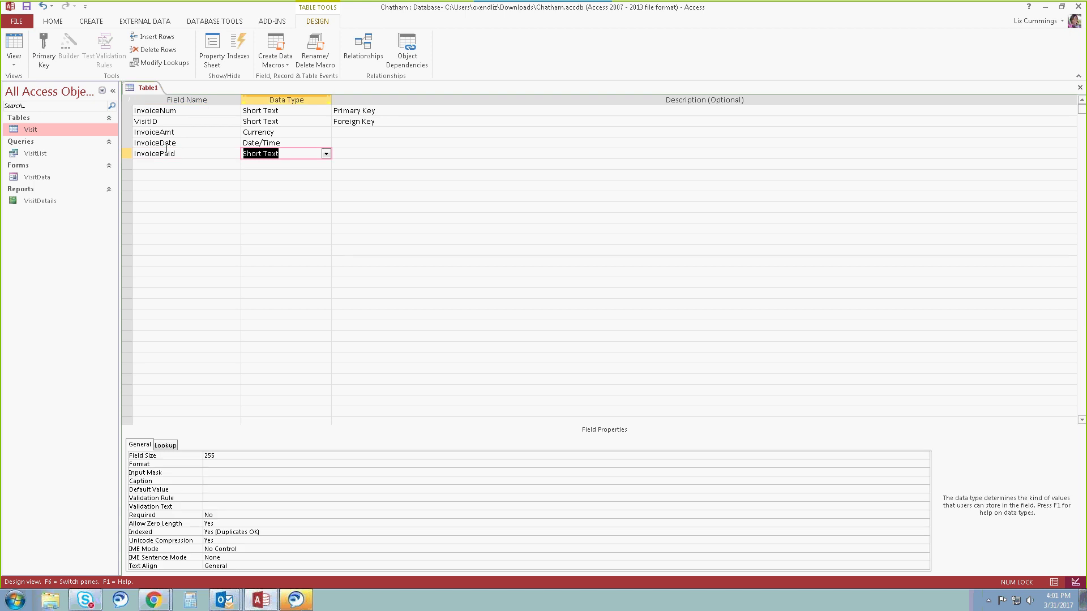
pyautogui.write('yes/No')
pyautogui.press('Tab')
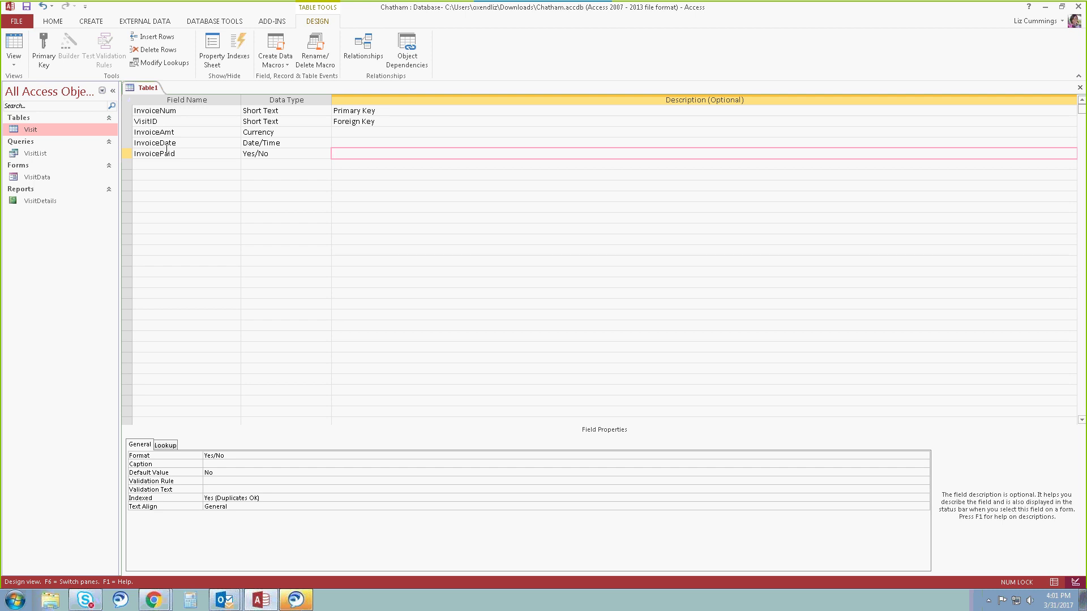
# - Keep the Yes/No format for the InvoicePaid field and set its caption to "Invoice Paid"
pyautogui.press('F6')
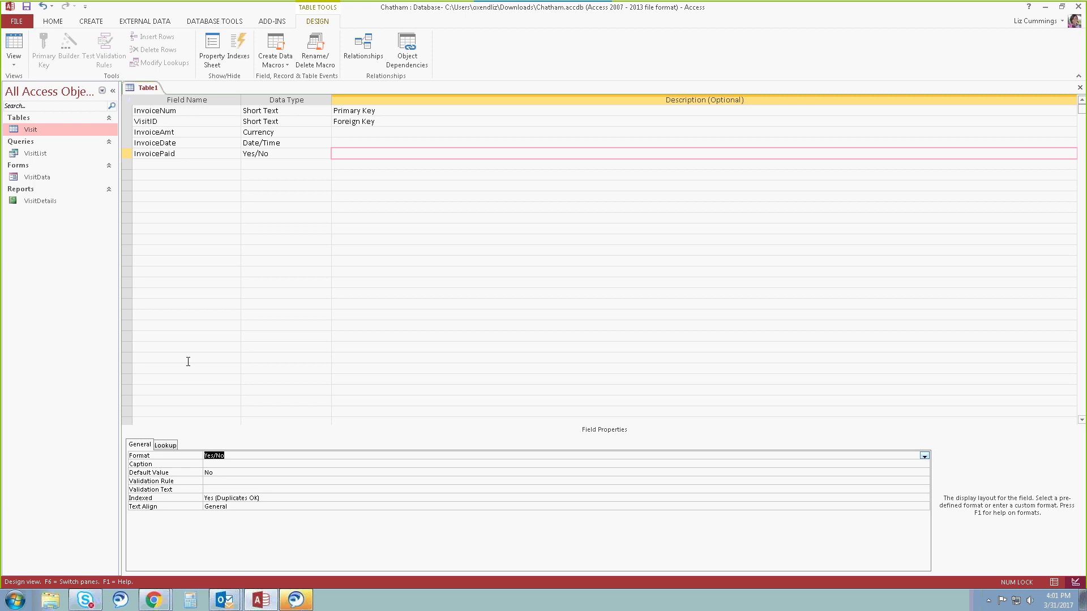
pyautogui.click(925, 457)
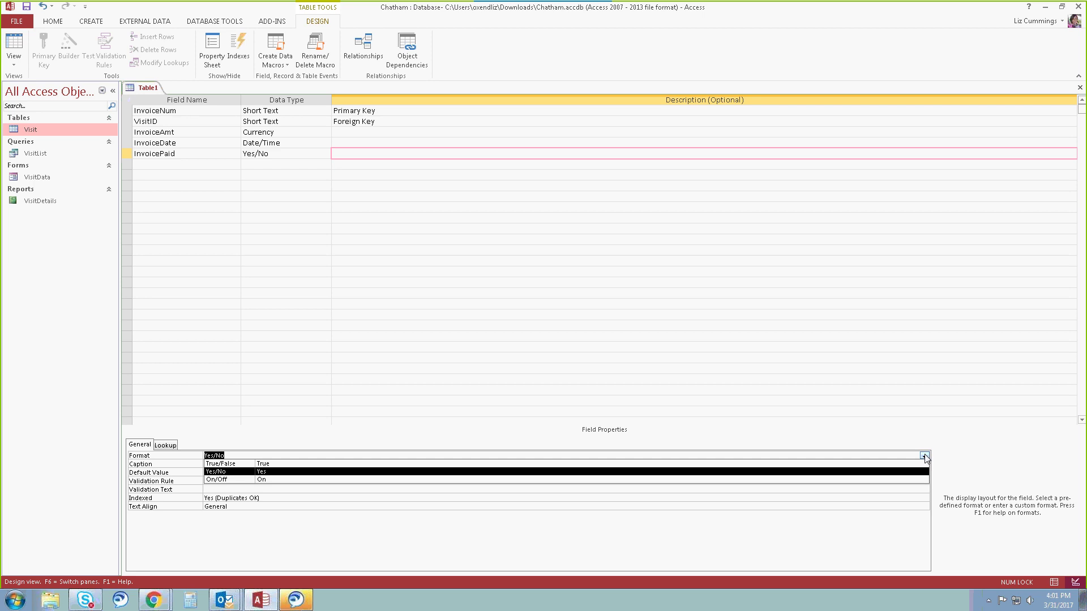
pyautogui.click(924, 457)
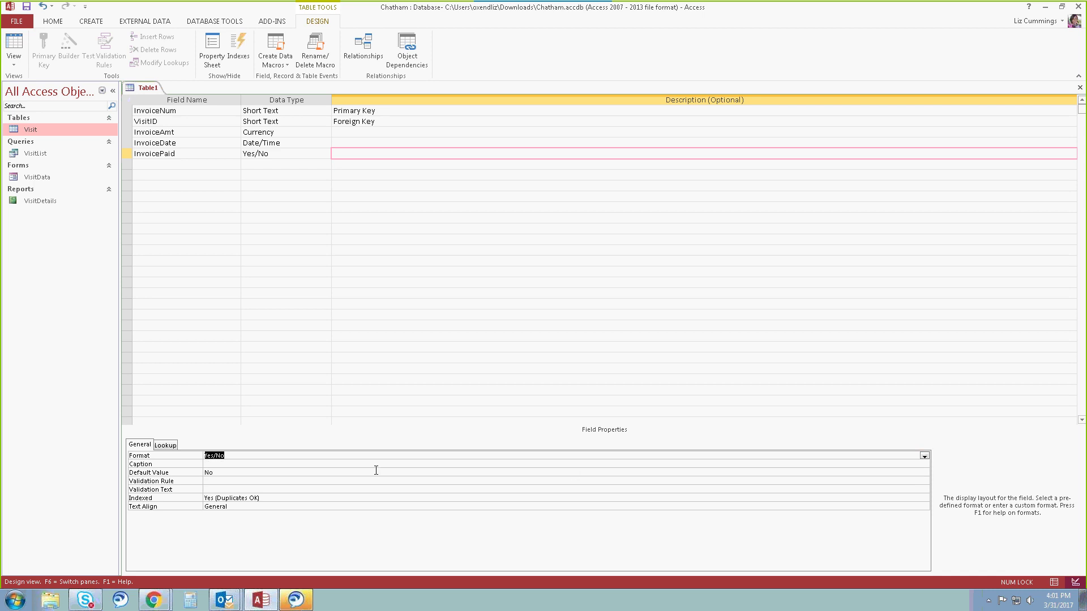
pyautogui.click(222, 465)
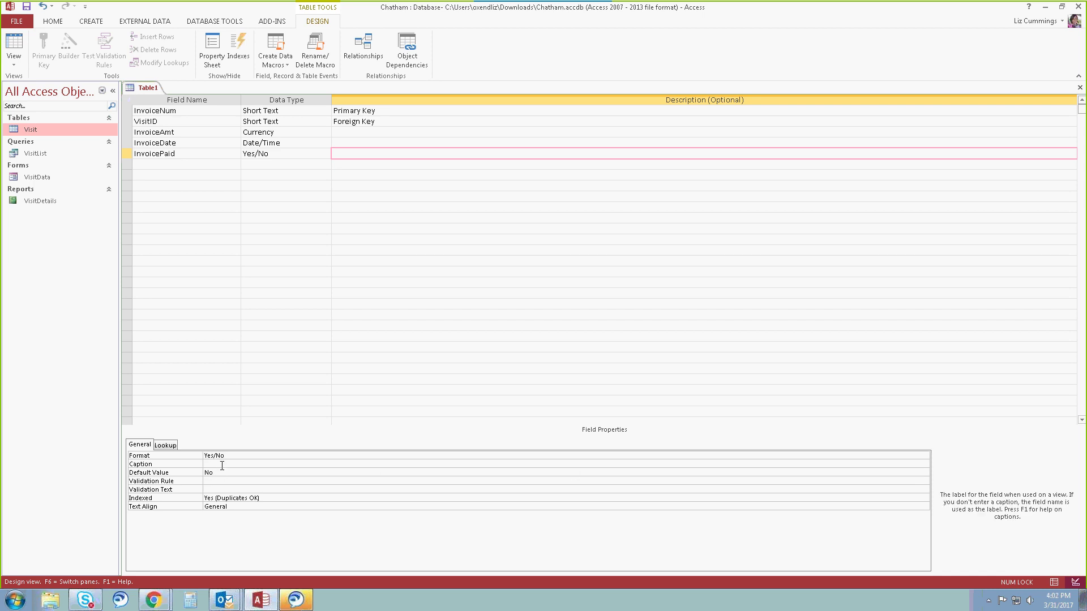
pyautogui.write('Invoice Paid')
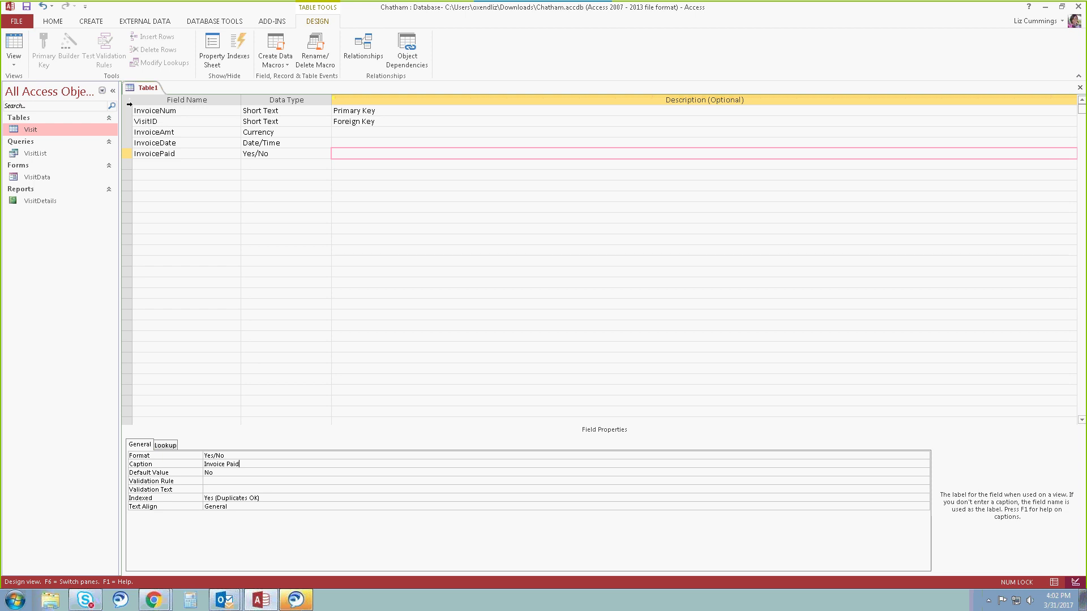
# - Make the InvoiceNum field the table's primary key
pyautogui.click(129, 111)
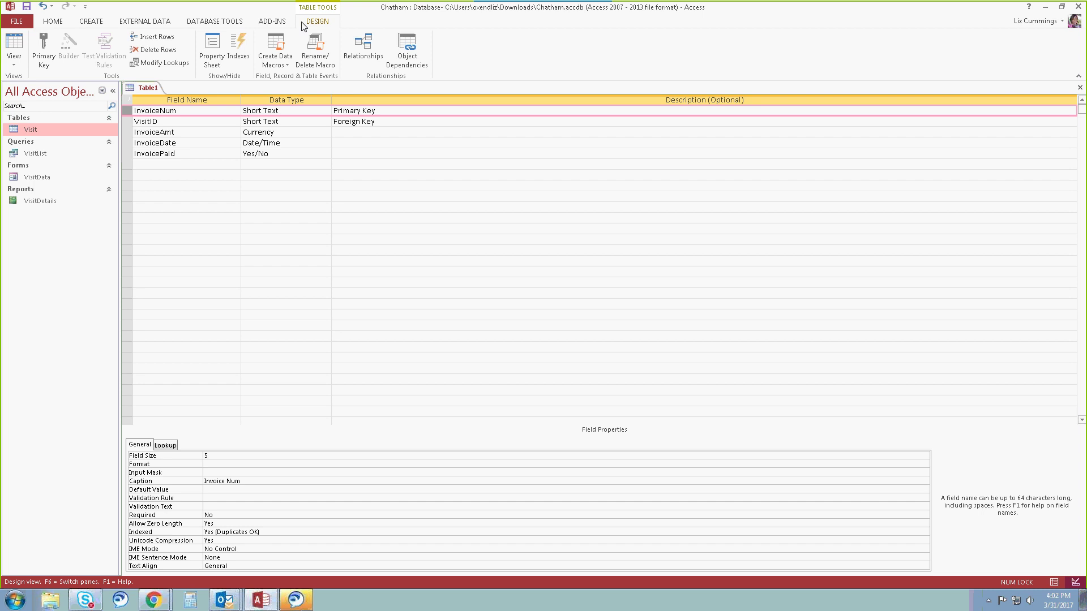
pyautogui.click(51, 58)
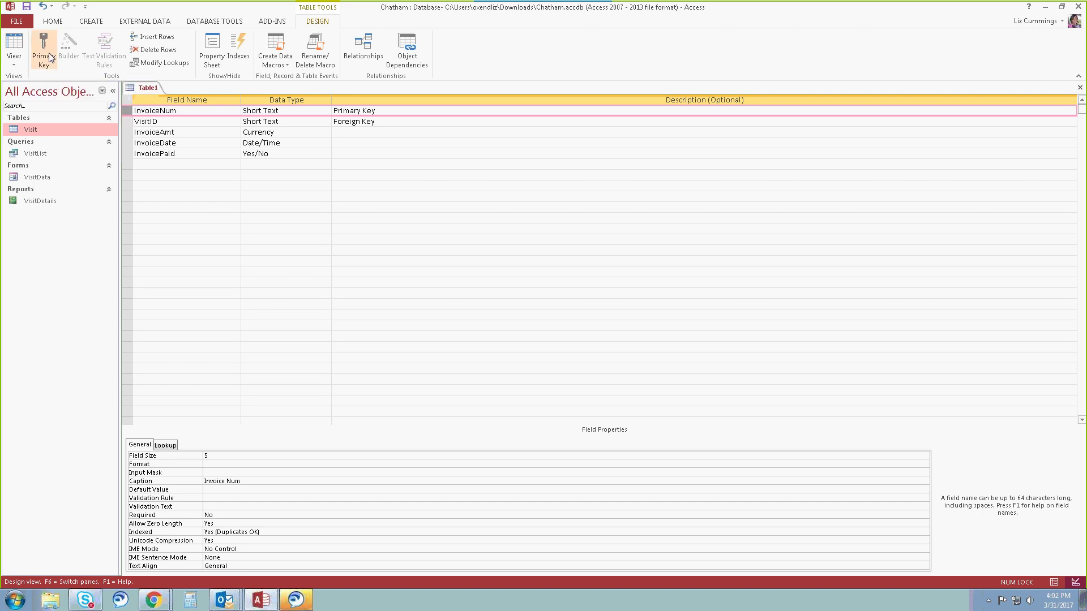
pyautogui.click(133, 132)
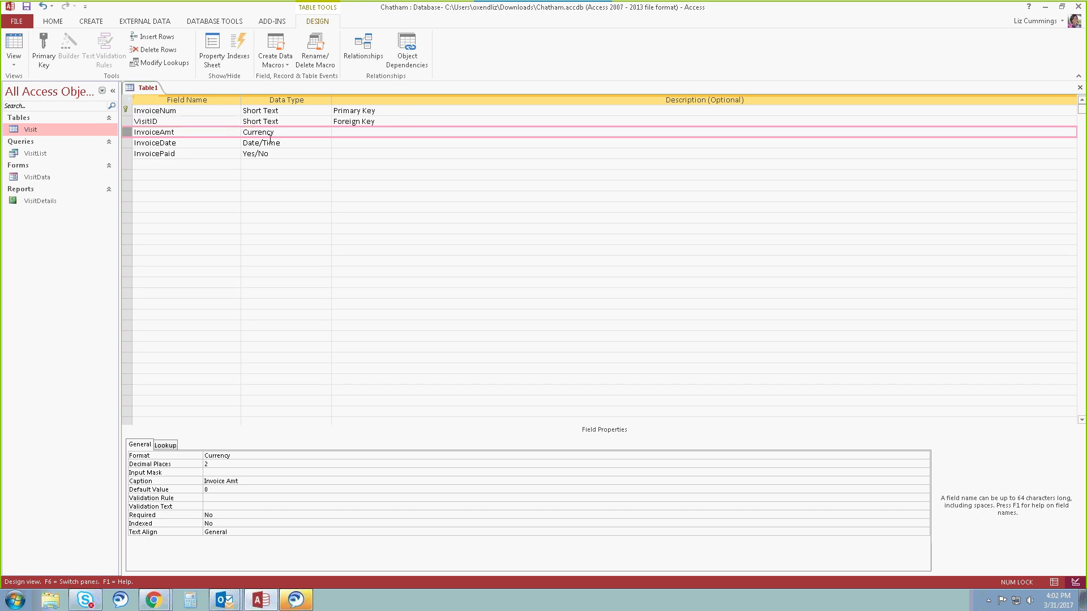
# - Save the new table under the name Billing
pyautogui.click(26, 7)
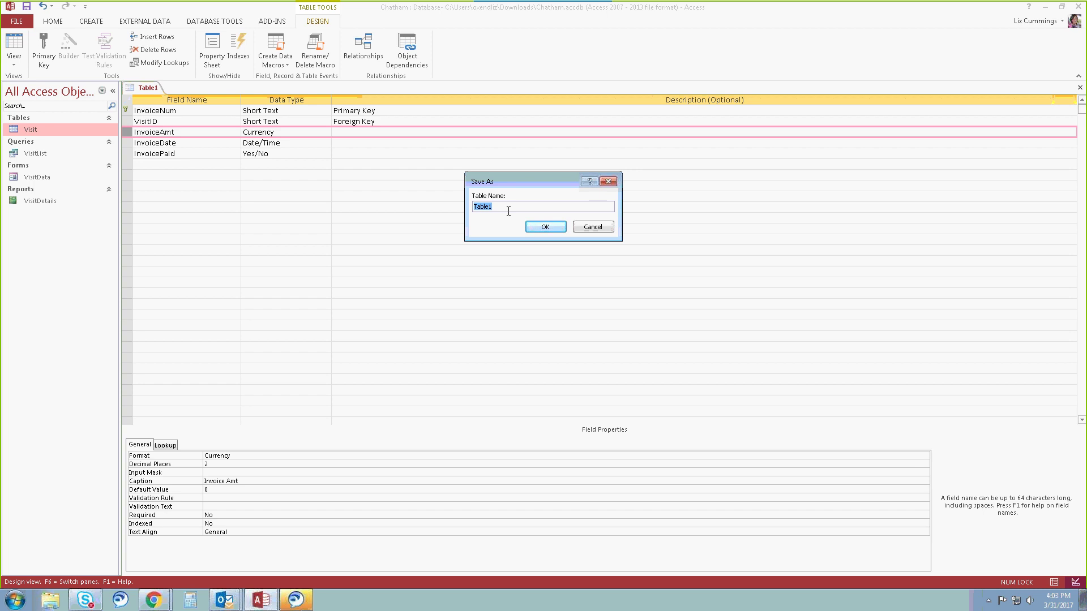
pyautogui.write('Billing')
pyautogui.click(540, 227)
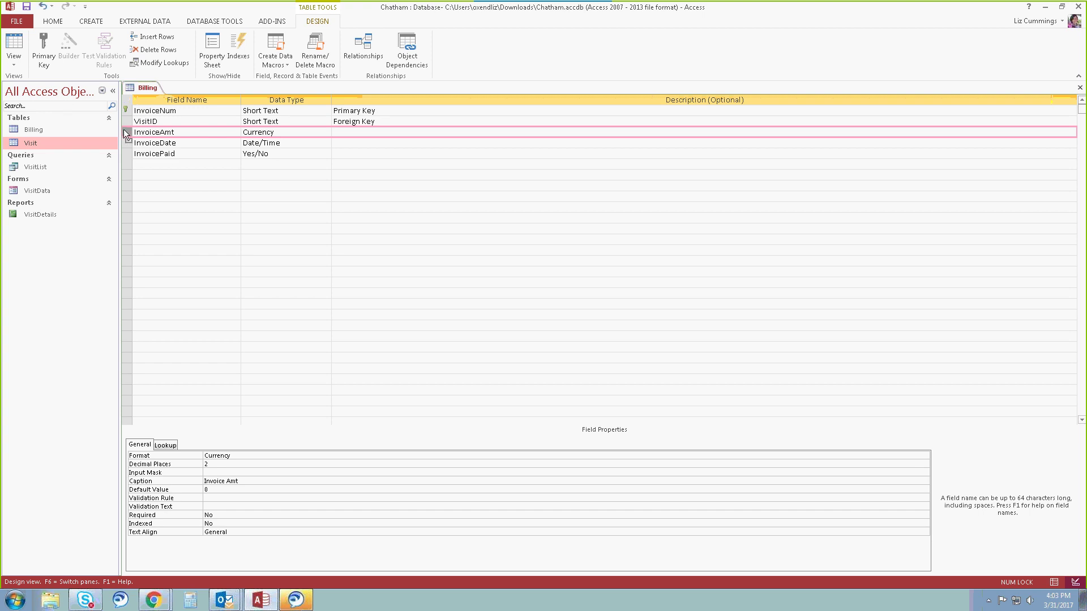
# - Reorder the Billing table's fields so that InvoiceAmt follows InvoiceDate and InvoicePaid comes last
pyautogui.press('Down')
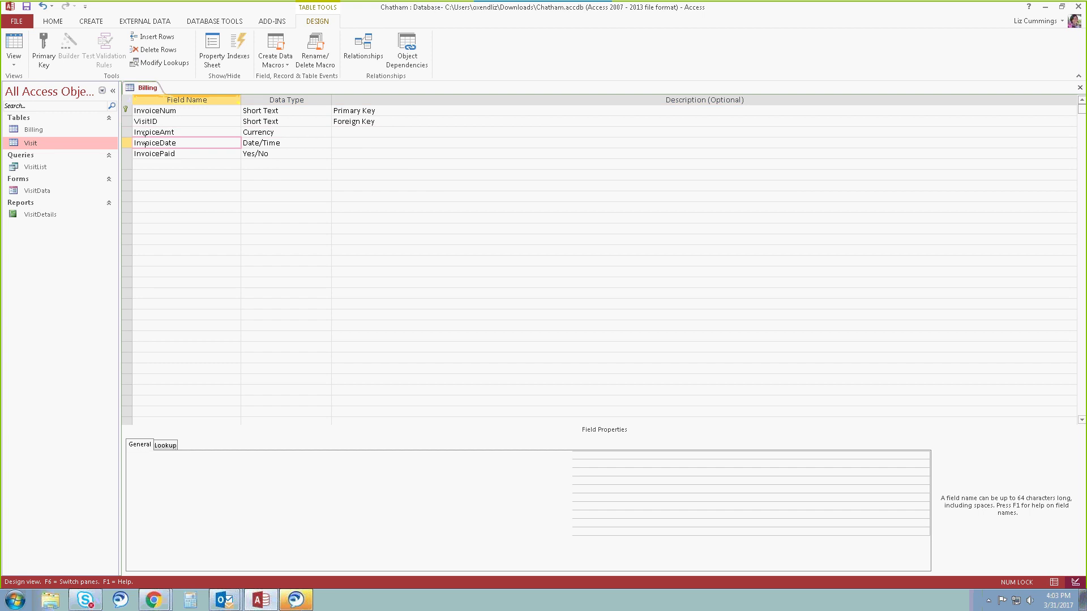
pyautogui.click(128, 132)
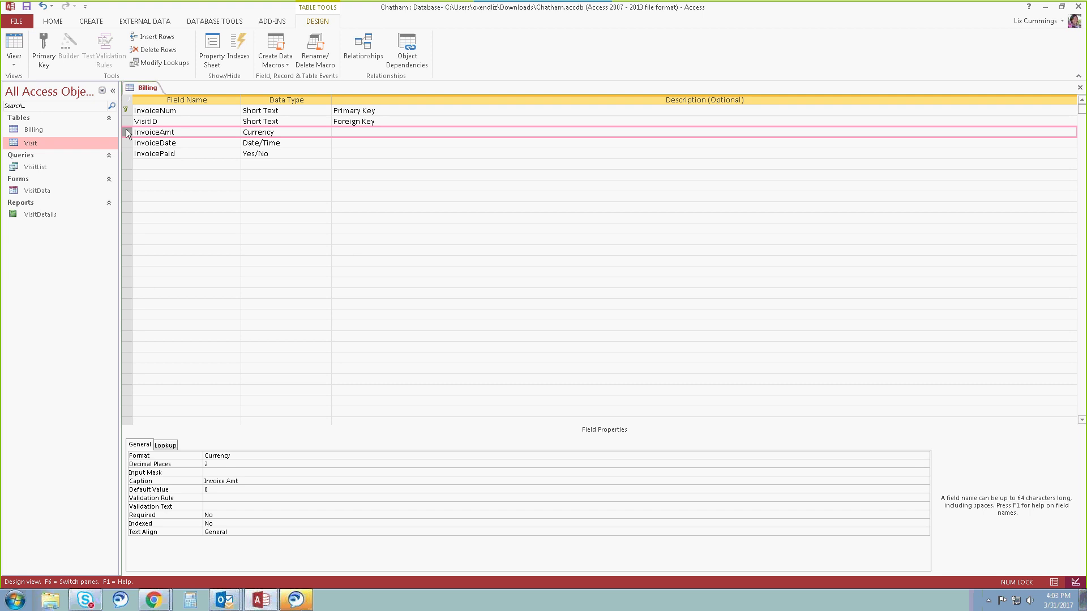
pyautogui.moveTo(126, 129); pyautogui.dragTo(126, 164)
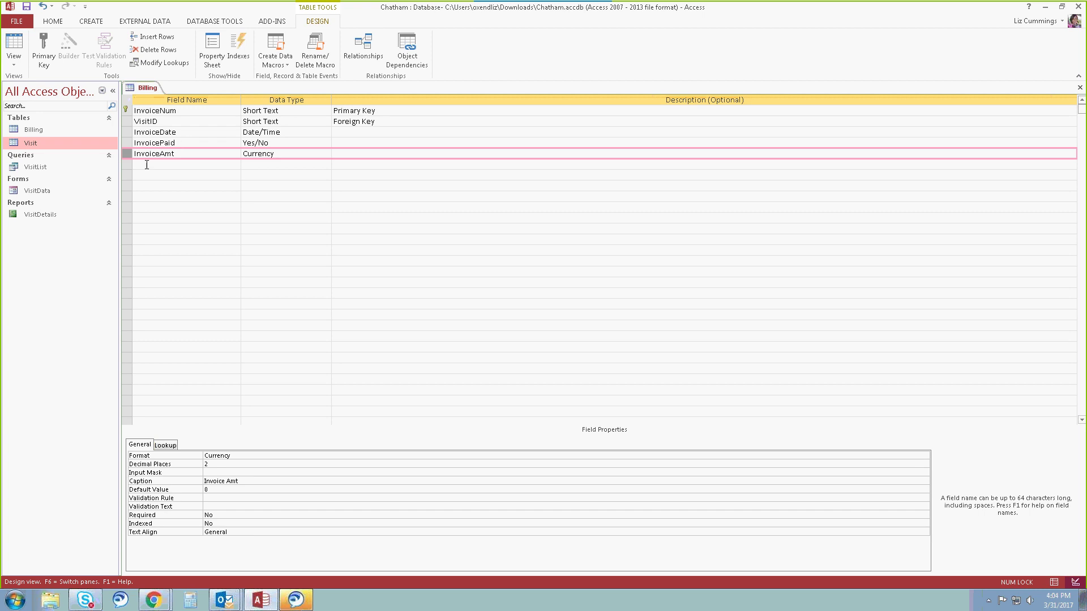
pyautogui.click(129, 144)
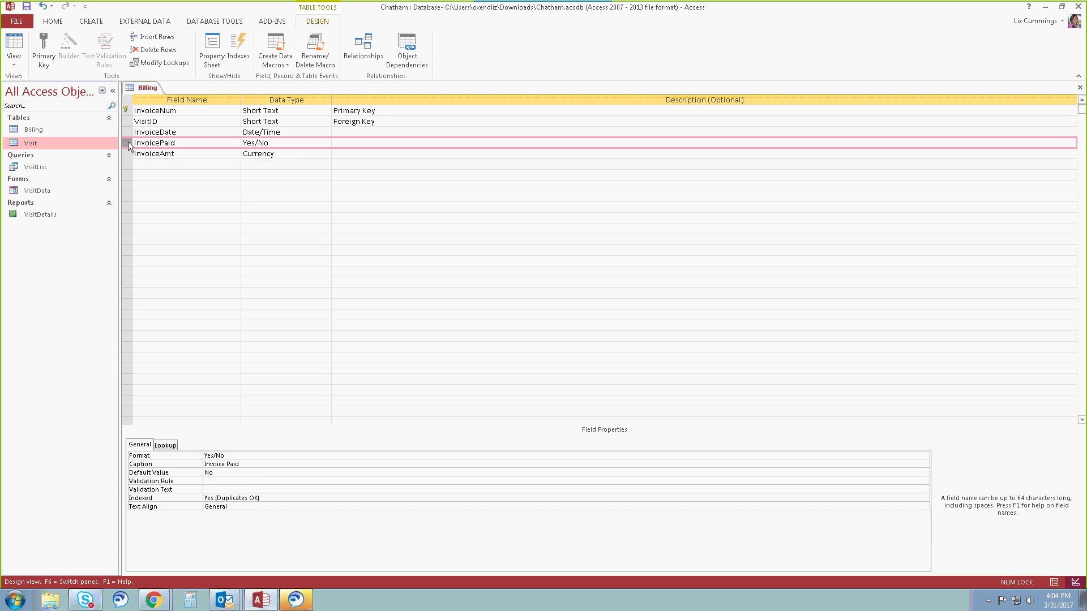
pyautogui.moveTo(129, 145); pyautogui.dragTo(127, 158)
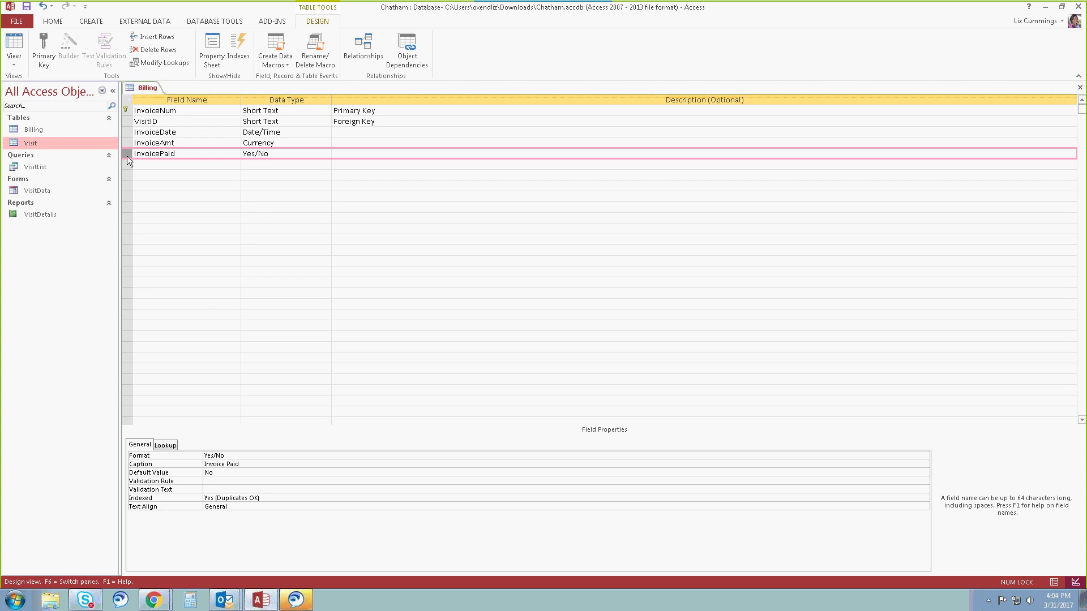
# - Insert a new row above the InvoicePaid field and name the new field InvoiceItem
pyautogui.rightClick(125, 153)
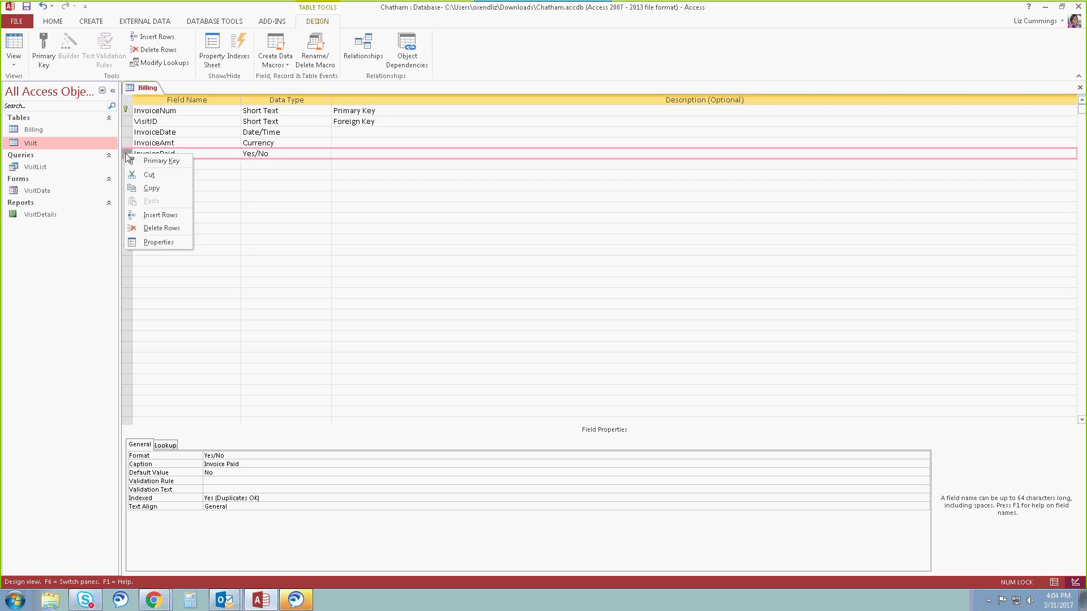
pyautogui.click(150, 214)
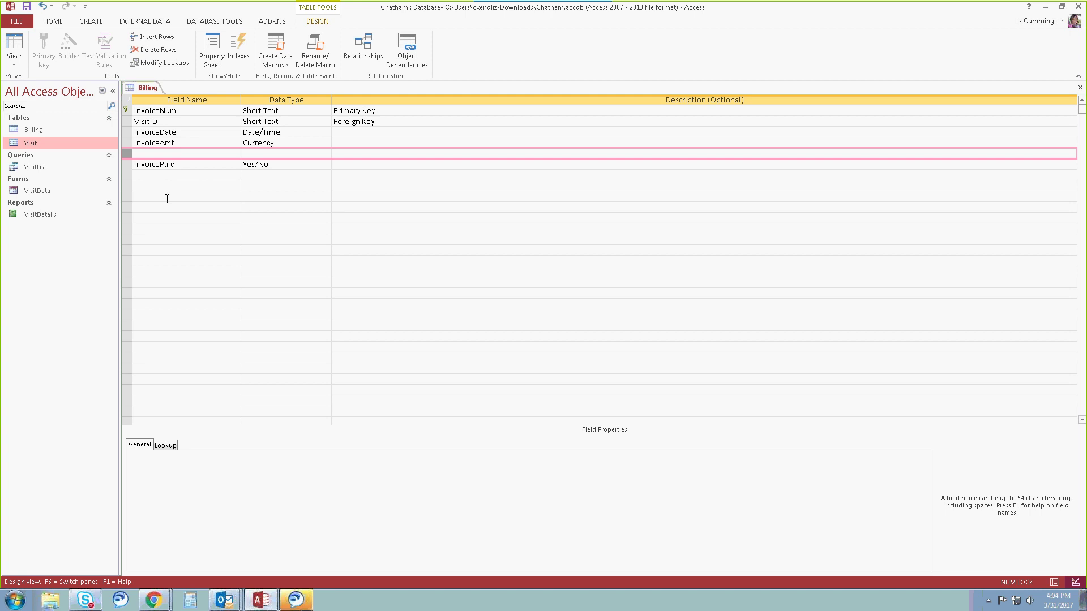
pyautogui.click(142, 153)
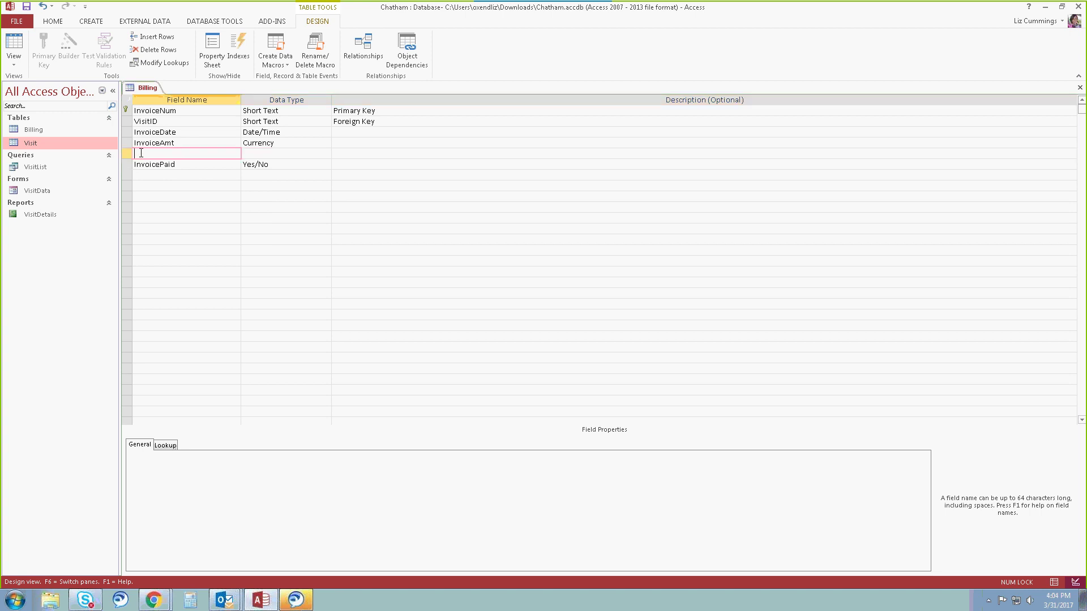
pyautogui.write('InvoiceItem')
pyautogui.press('Tab')
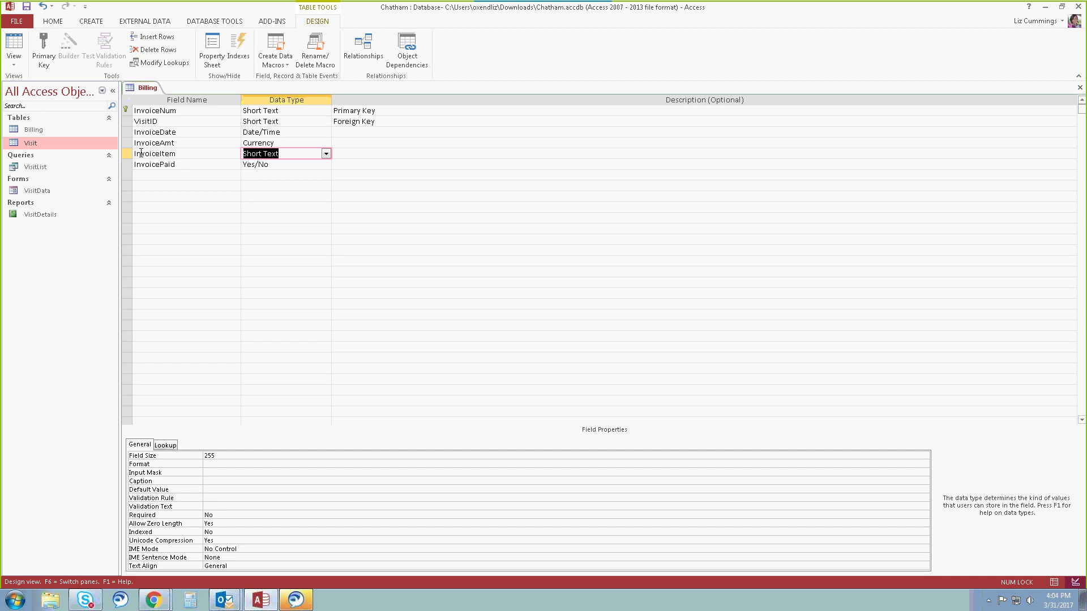
# - Set the InvoiceItem field's size to 40 and its caption to Invoice Item, and save the Billing table
pyautogui.press('Tab')
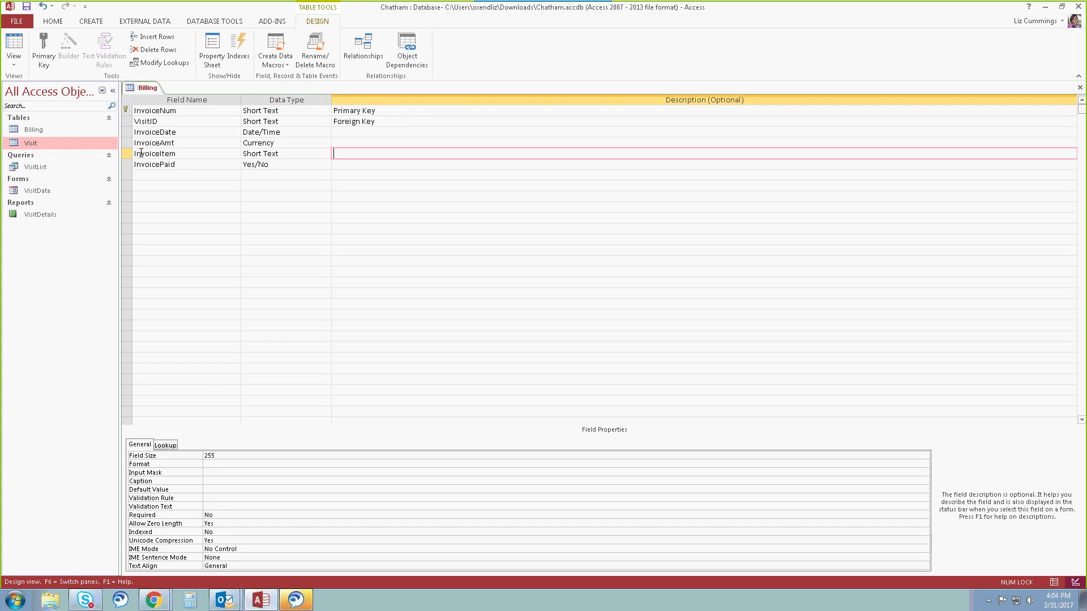
pyautogui.press('F6')
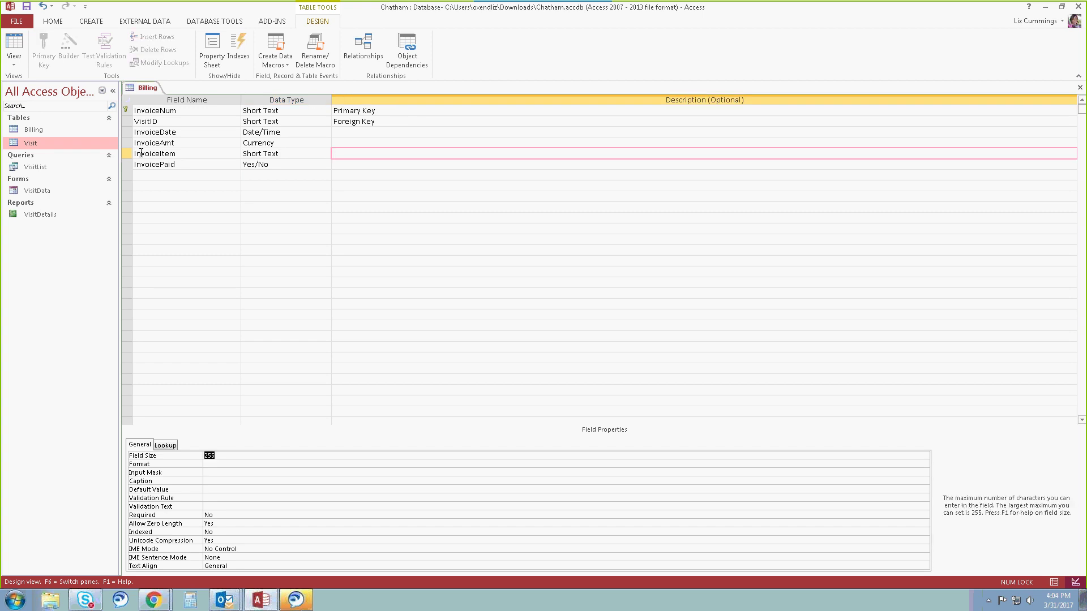
pyautogui.write('40')
pyautogui.click(211, 482)
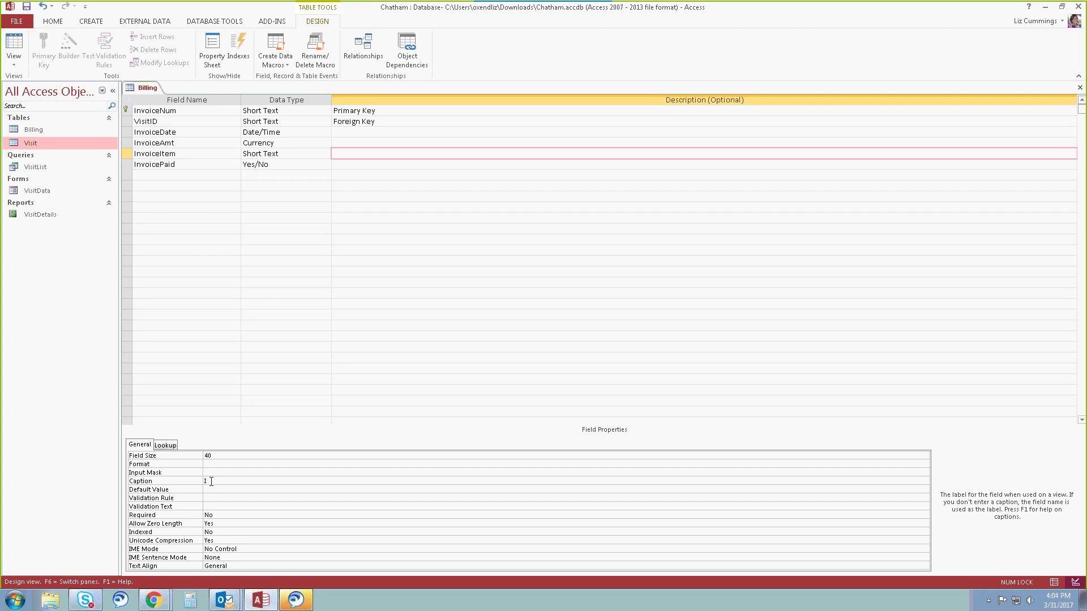
pyautogui.write('Invoice Item')
pyautogui.click(29, 9)
pyautogui.click(130, 142)
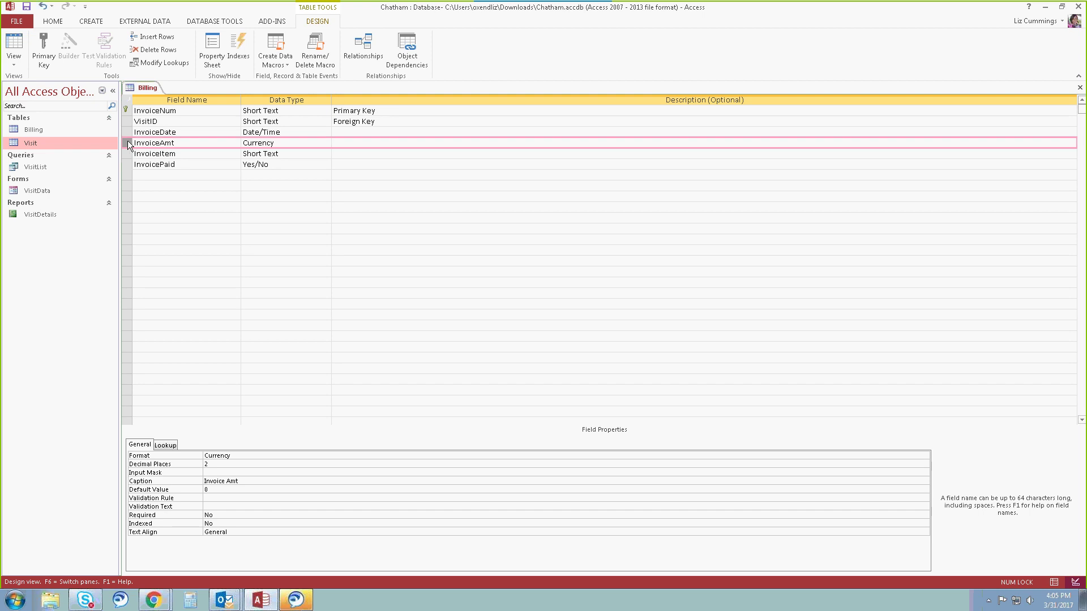
pyautogui.click(127, 155)
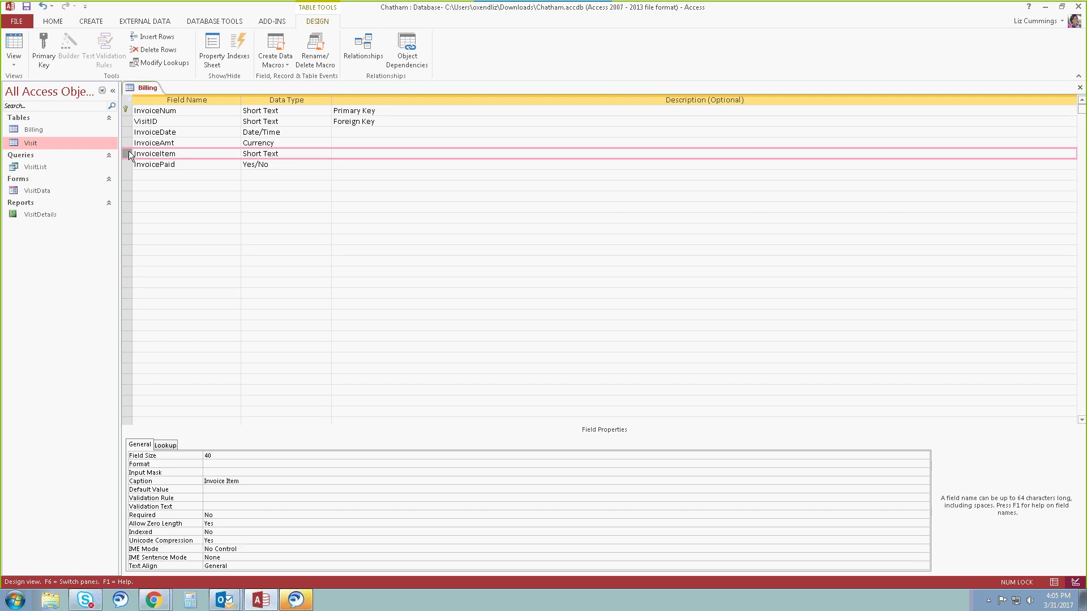
pyautogui.rightClick(129, 154)
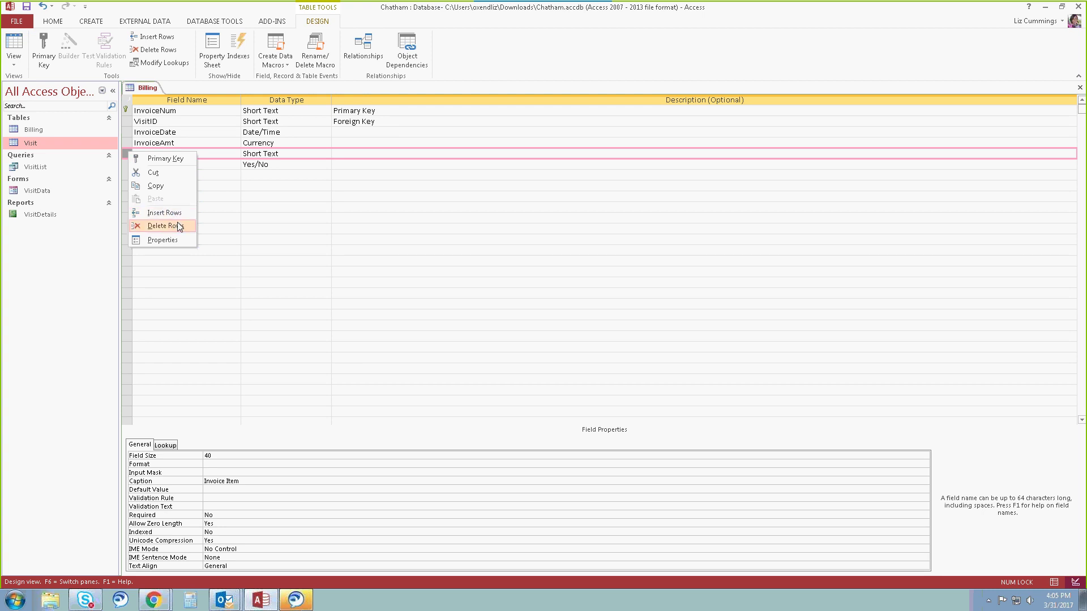
pyautogui.click(220, 168)
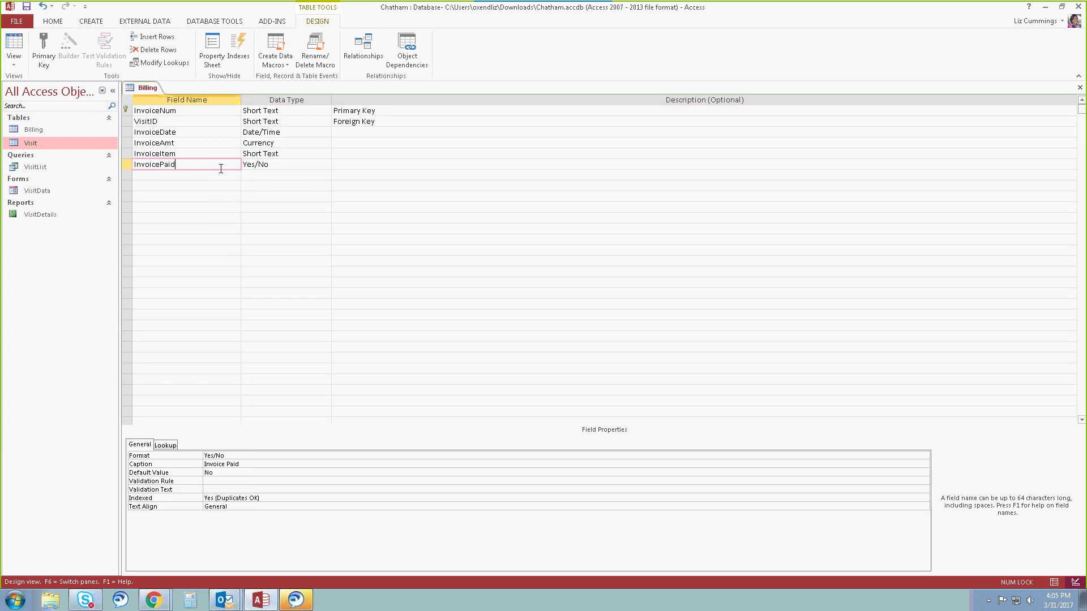
# - Close the Billing table and open the Visit table in Datasheet view with the Navigation Pane collapsed
pyautogui.click(1078, 90)
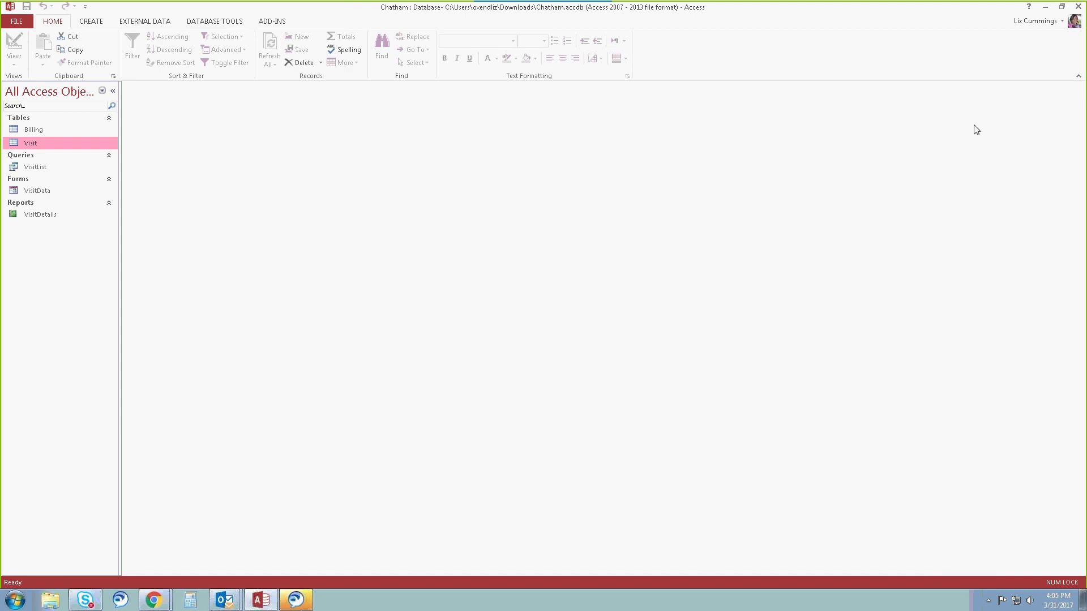
pyautogui.doubleClick(24, 143)
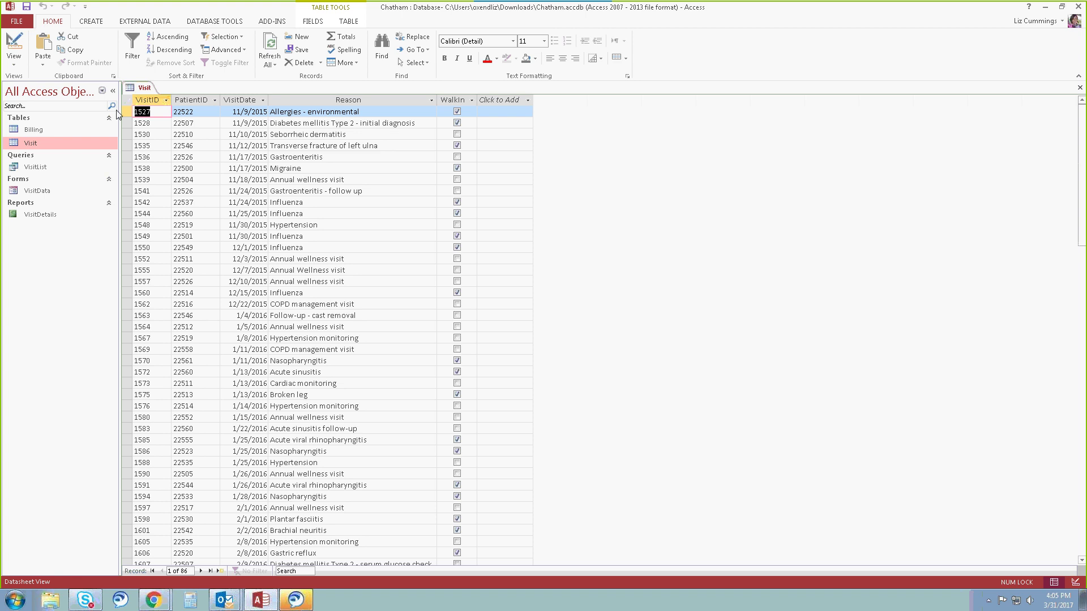
pyautogui.click(111, 91)
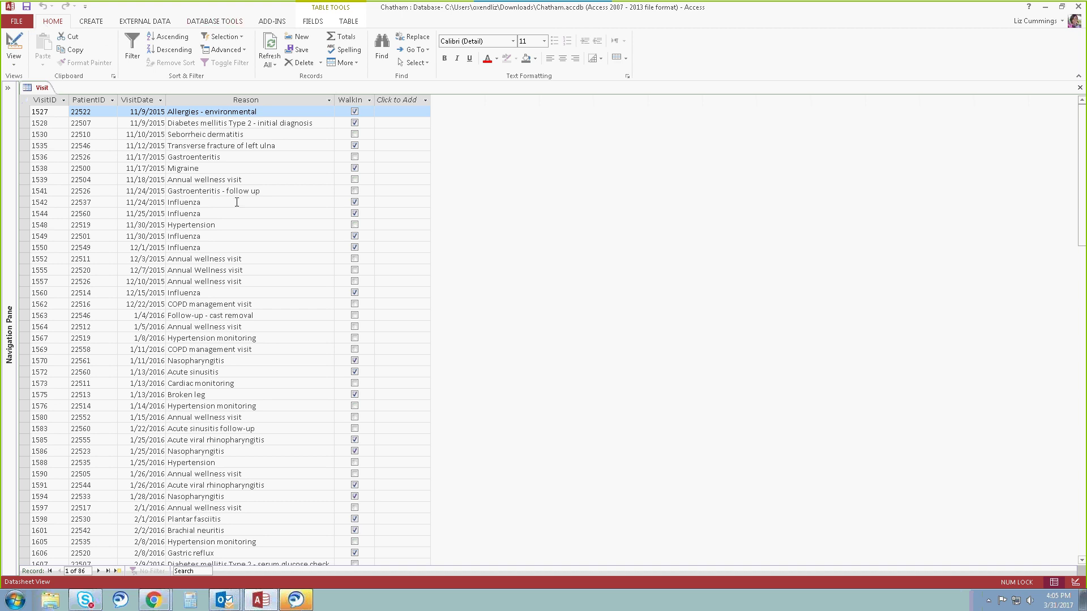
# - Apply the Short Date format to the VisitDate field of the Visit table
pyautogui.click(309, 23)
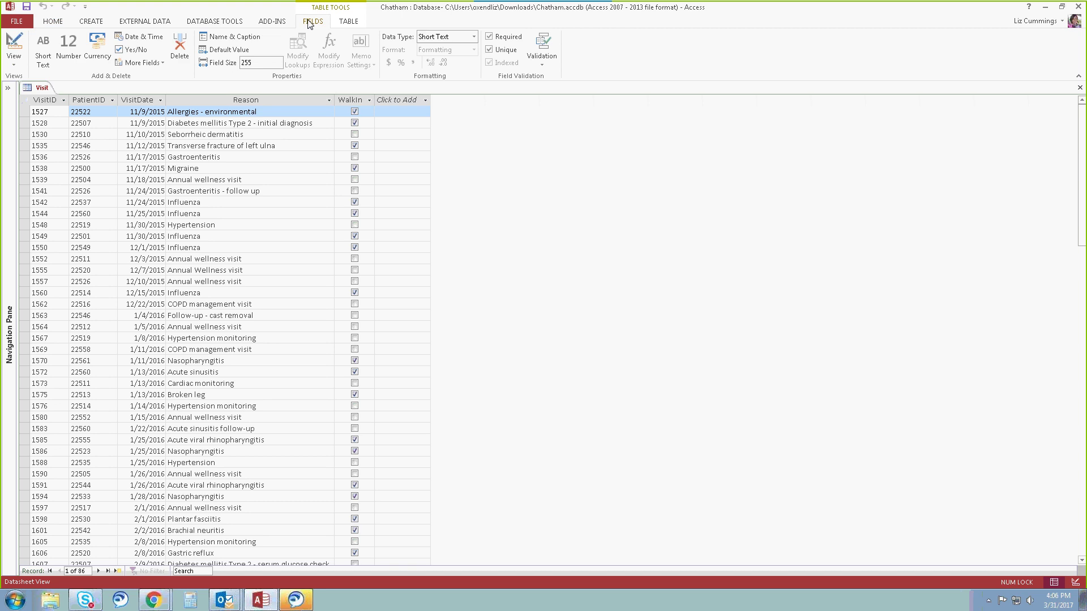
pyautogui.click(129, 100)
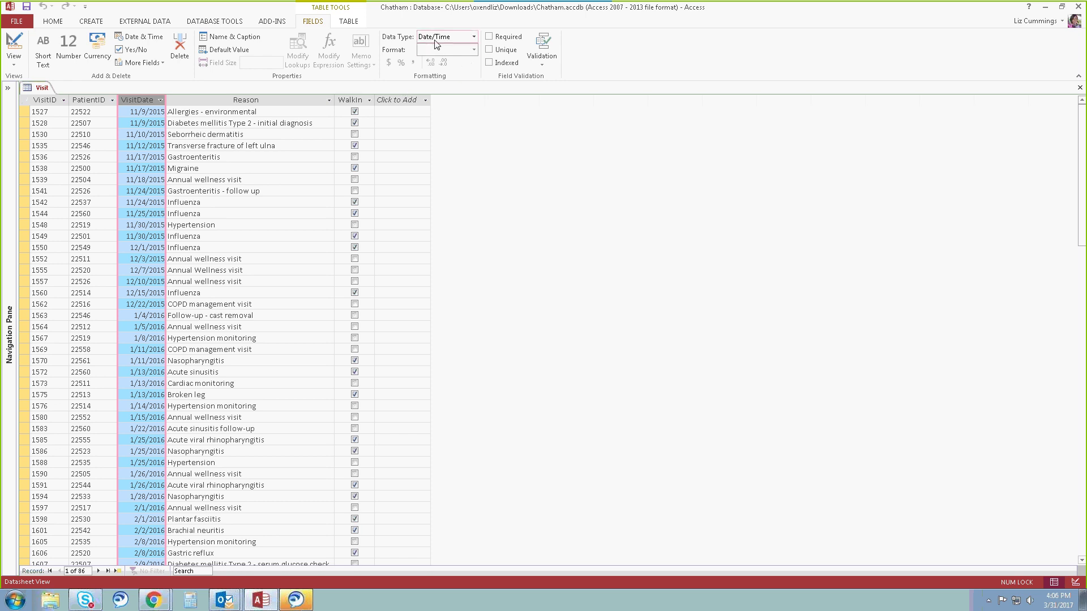
pyautogui.click(473, 50)
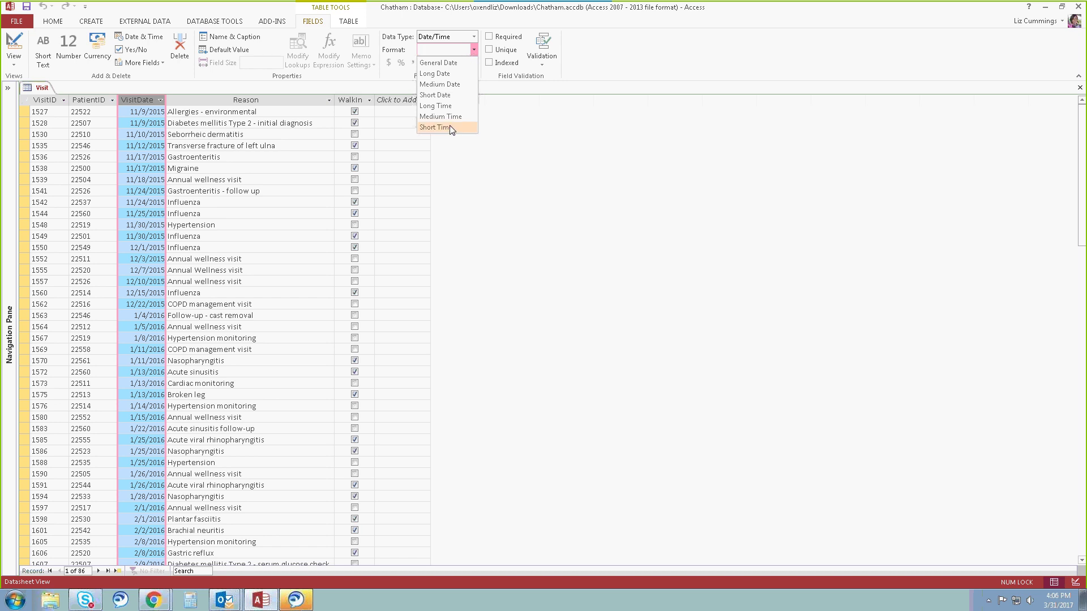
pyautogui.click(457, 95)
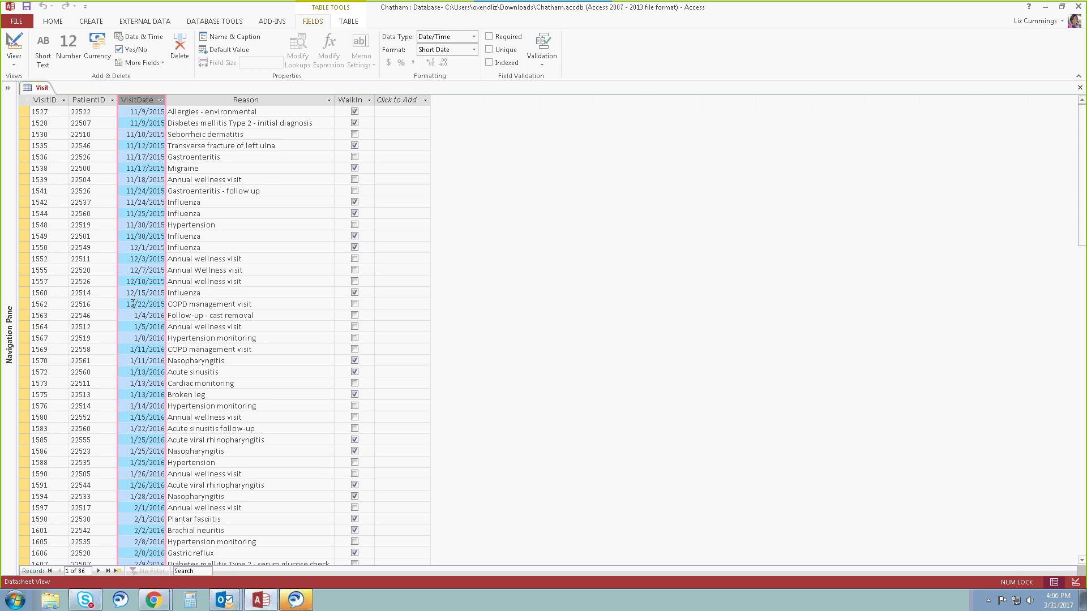
# - Restore the Navigation Pane and switch the Visit table to Design view
pyautogui.click(11, 98)
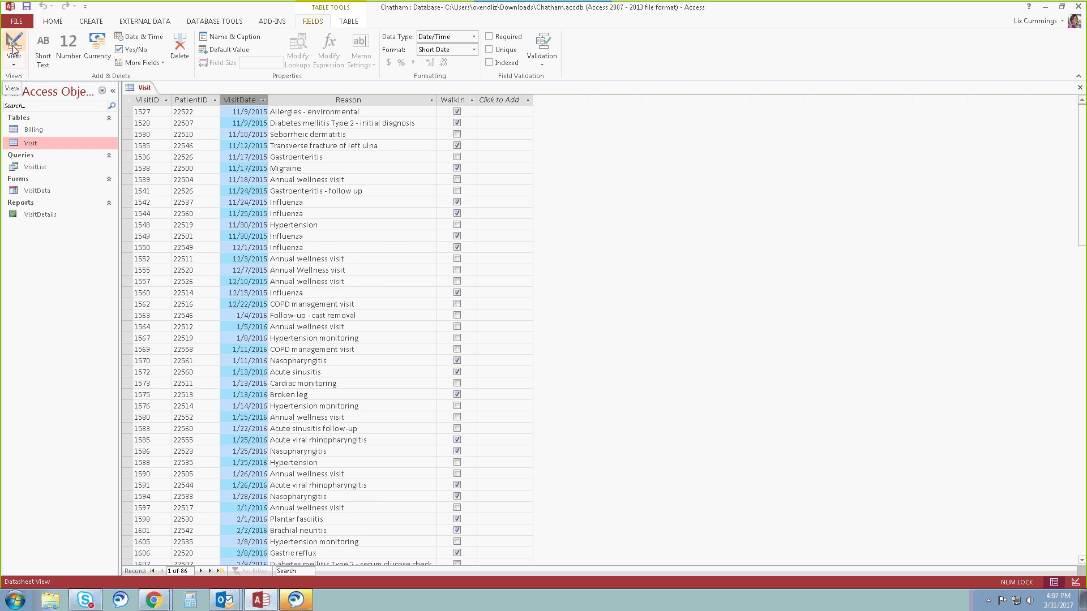
pyautogui.click(112, 90)
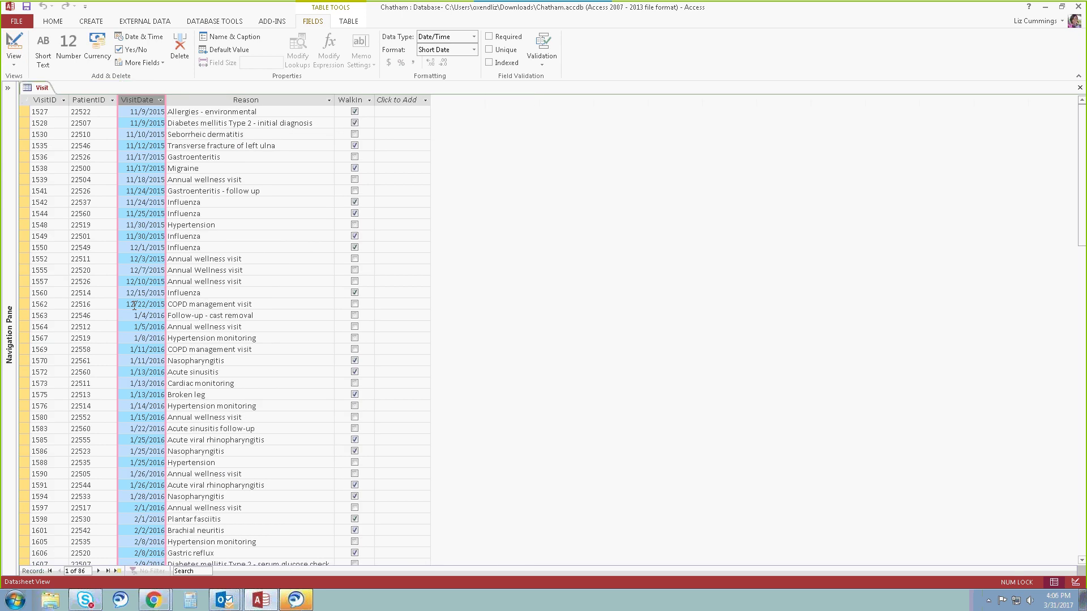
pyautogui.click(7, 88)
pyautogui.click(14, 61)
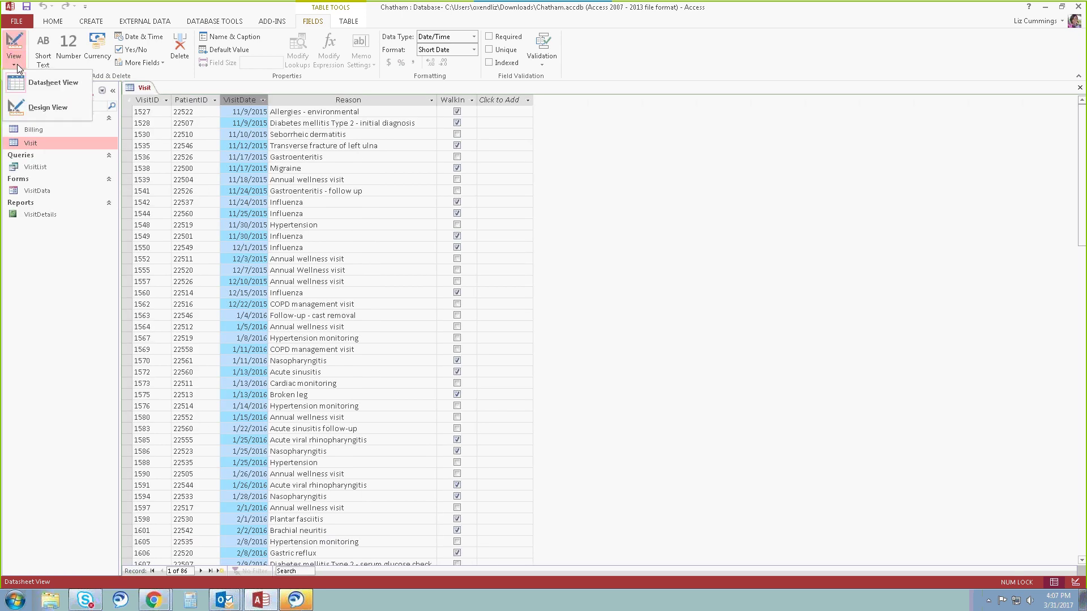
pyautogui.click(22, 108)
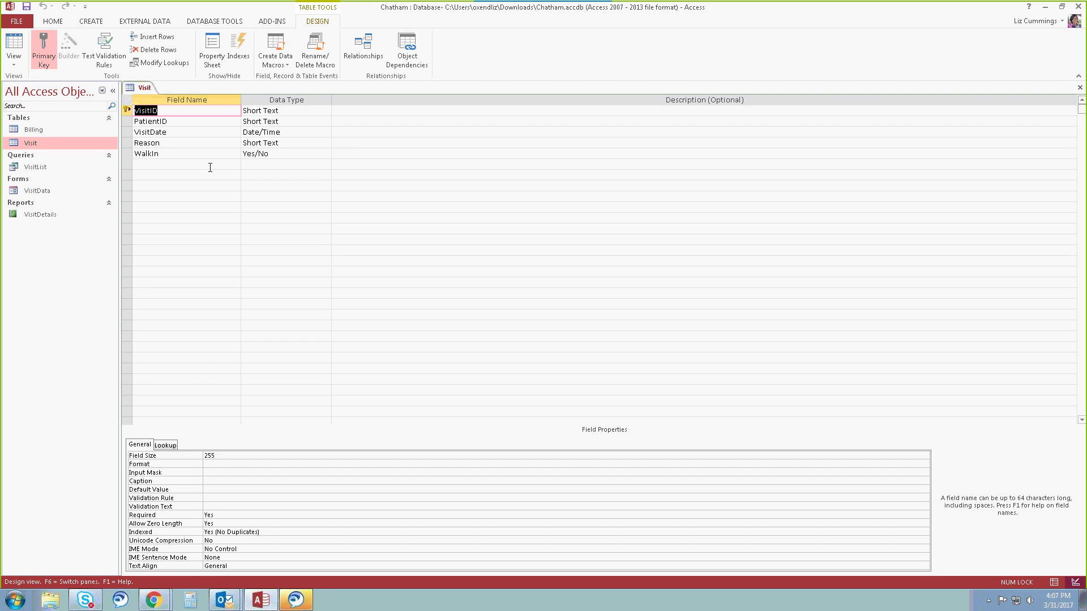
# - Give the VisitID field the description Primary Key, a field size of 4 and the caption Visit ID
pyautogui.press('Tab')
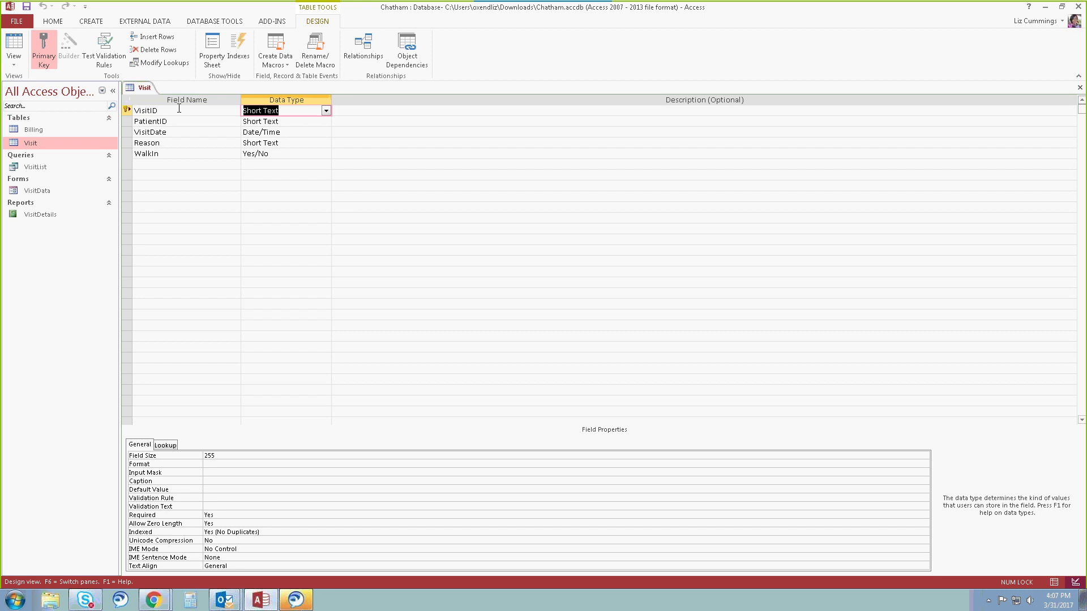
pyautogui.press('Tab')
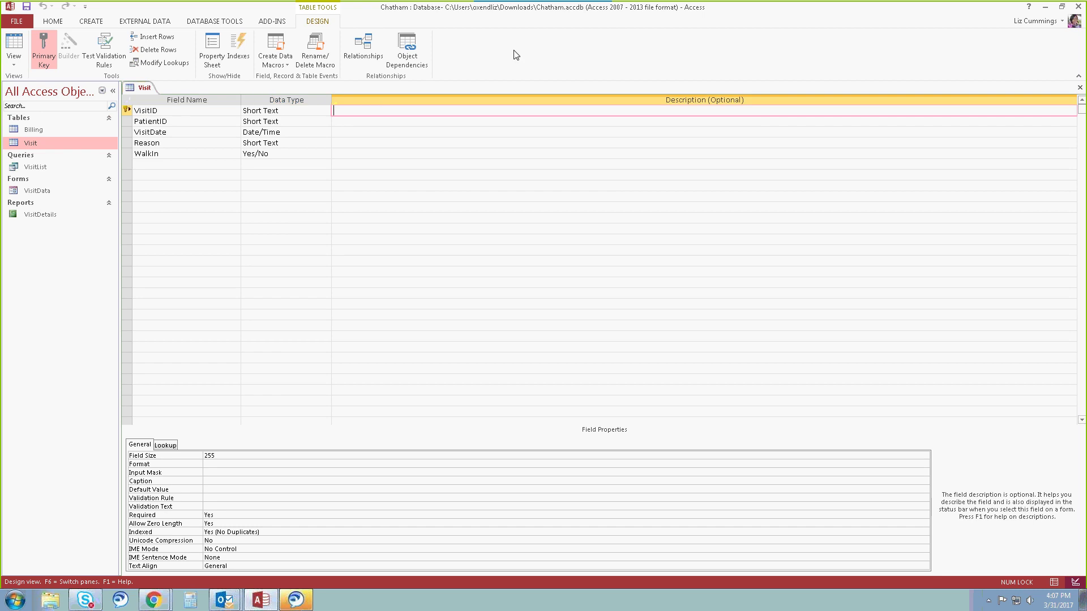
pyautogui.write('Primary Key')
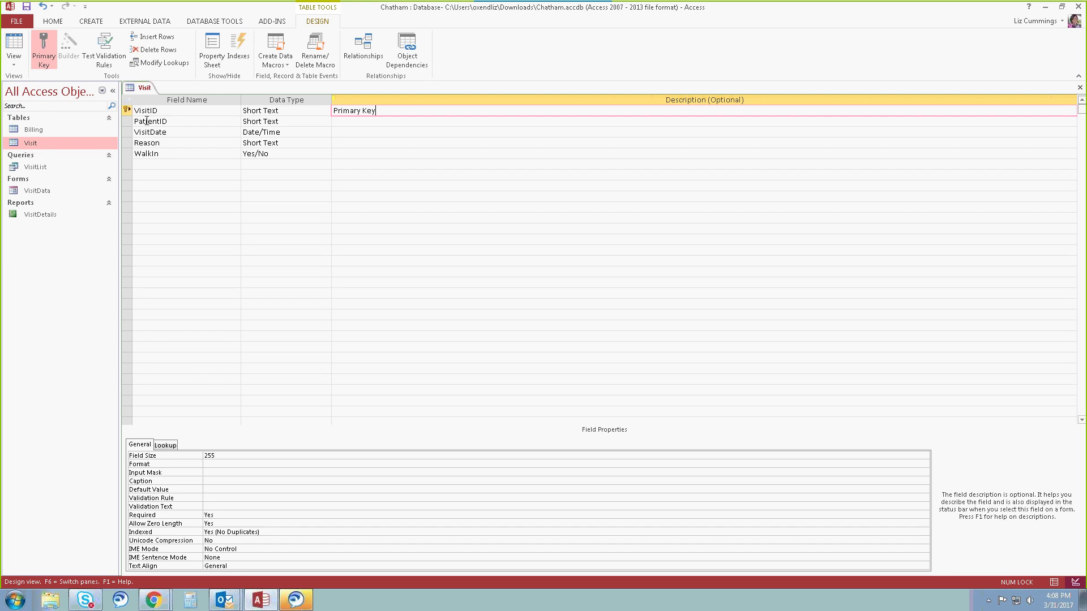
pyautogui.press('F6')
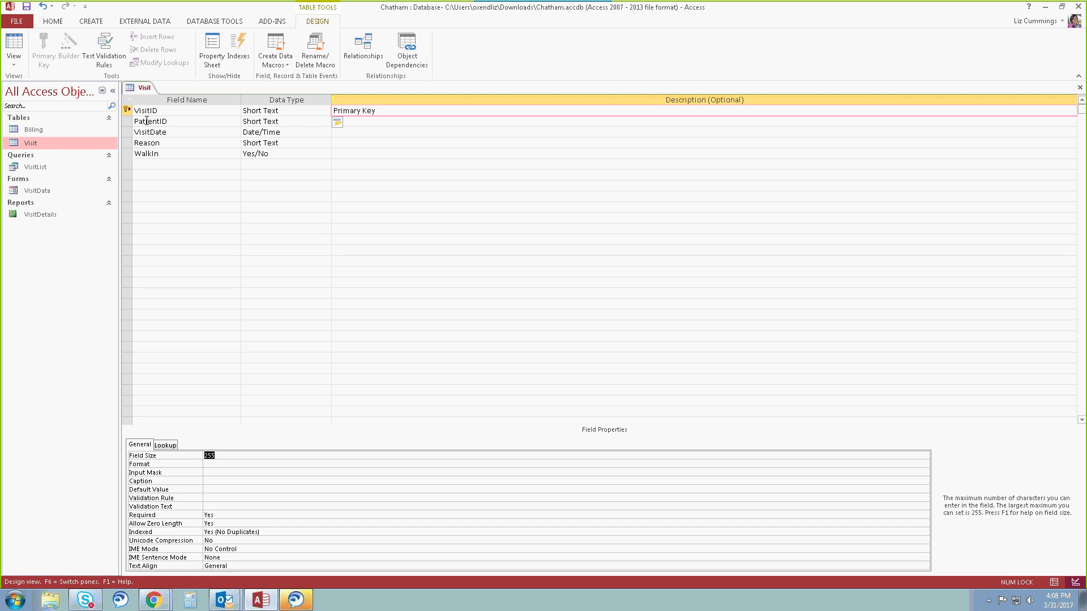
pyautogui.write('4')
pyautogui.press('Down')
pyautogui.press('Down')
pyautogui.press('Down')
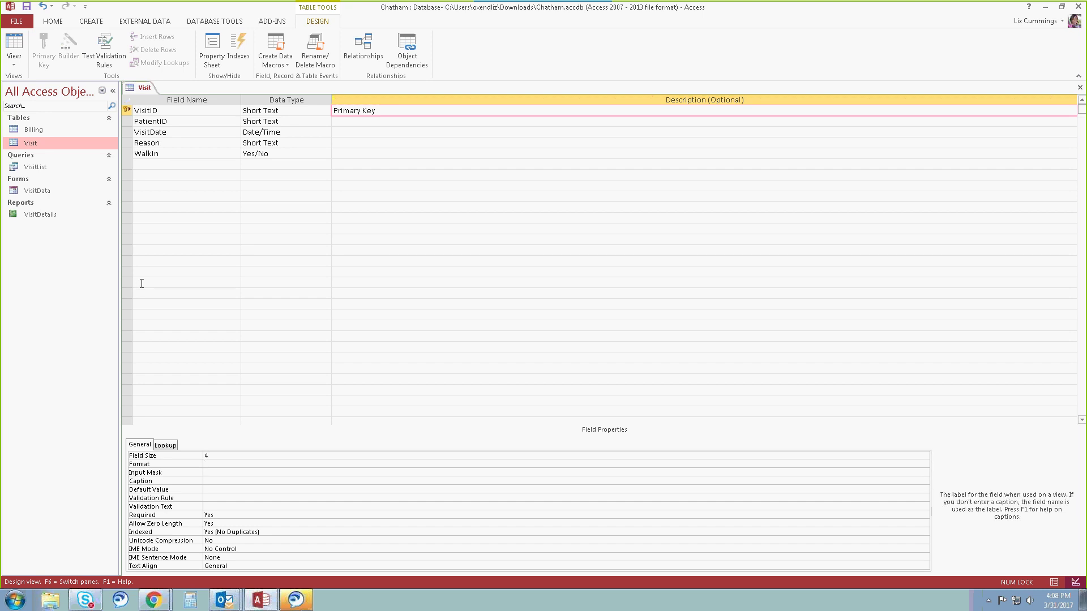
pyautogui.write('Visit ID')
# - Give the PatientID field the description Foreign Key, a field size of 5 and the caption Patient ID
pyautogui.click(340, 122)
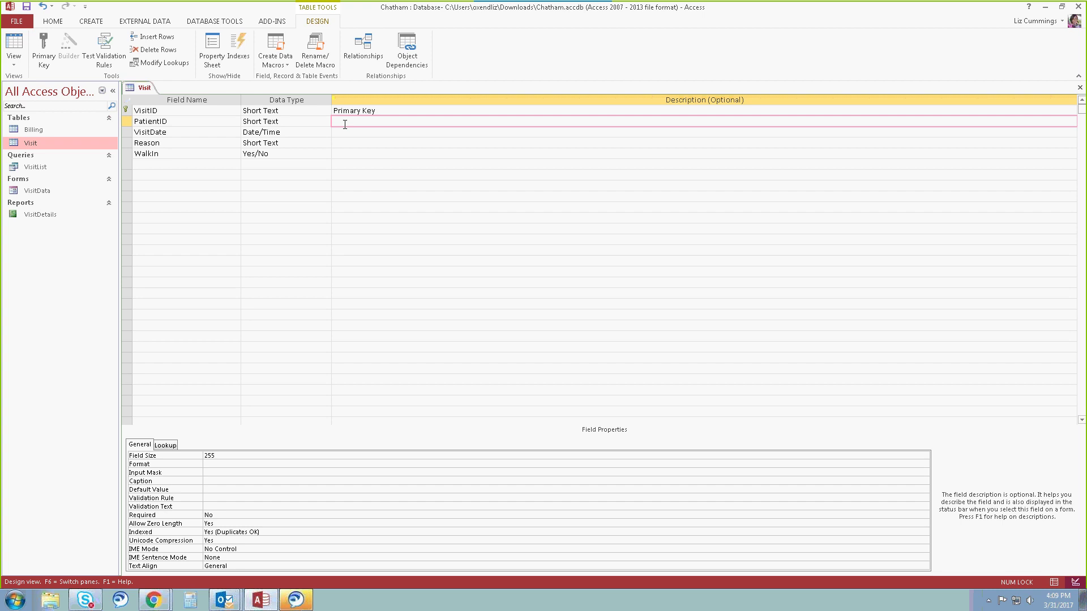
pyautogui.write('Foreign Key')
pyautogui.press('F6')
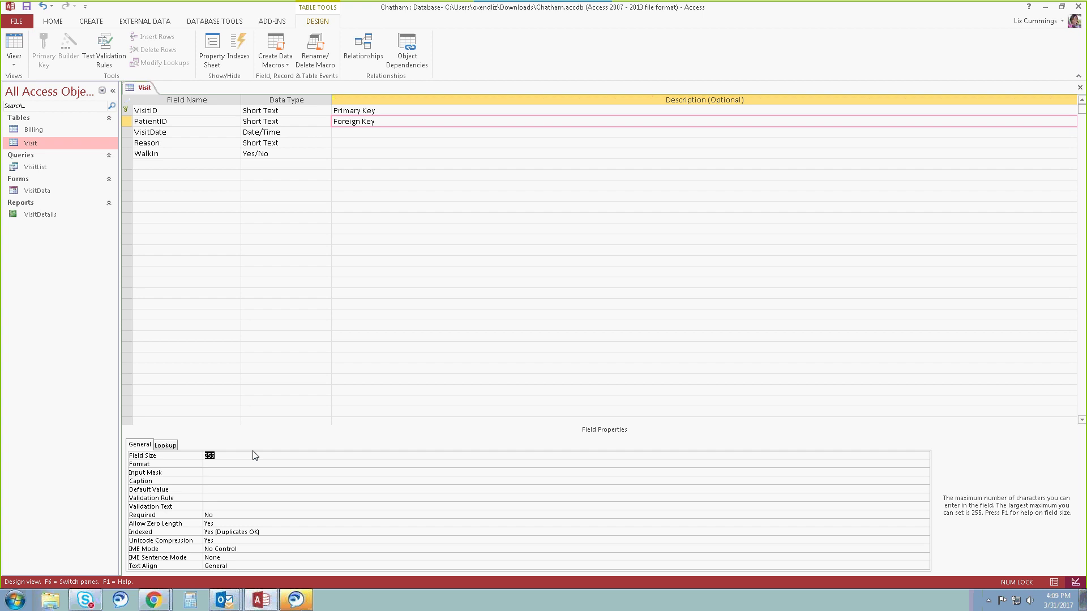
pyautogui.write('5')
pyautogui.press('Down')
pyautogui.press('Down')
pyautogui.press('Down')
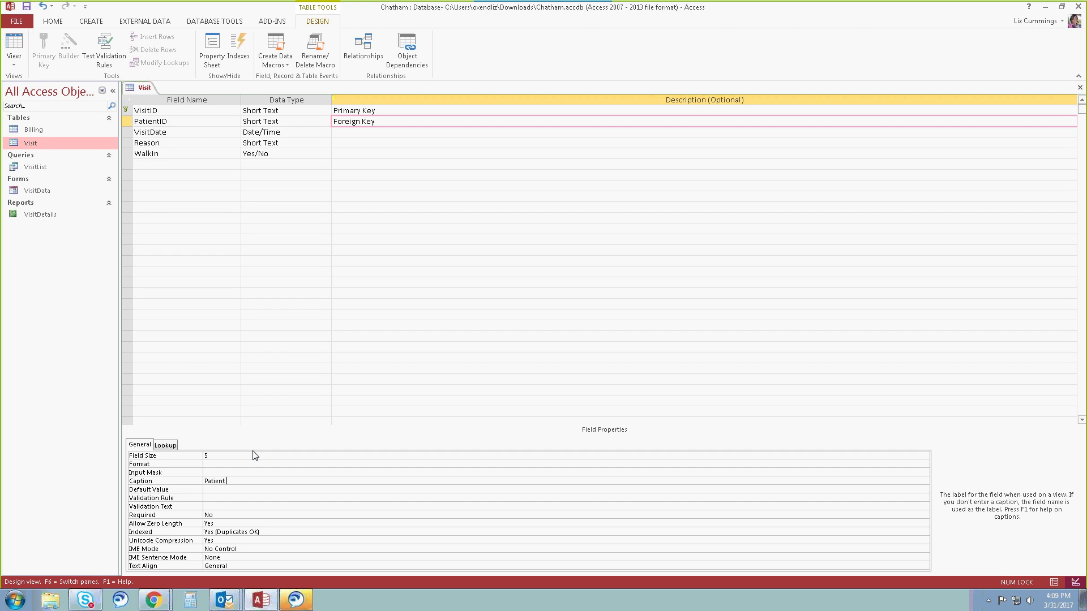
pyautogui.write('ID')
pyautogui.press('Return')
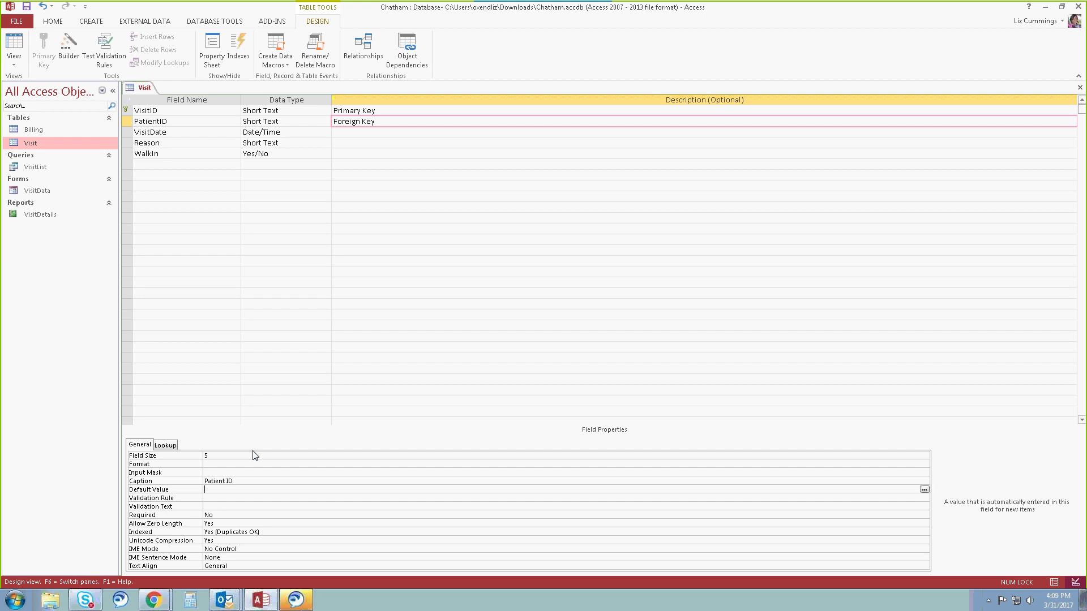
# - Set the VisitDate field's caption to Date of Visit
pyautogui.click(347, 132)
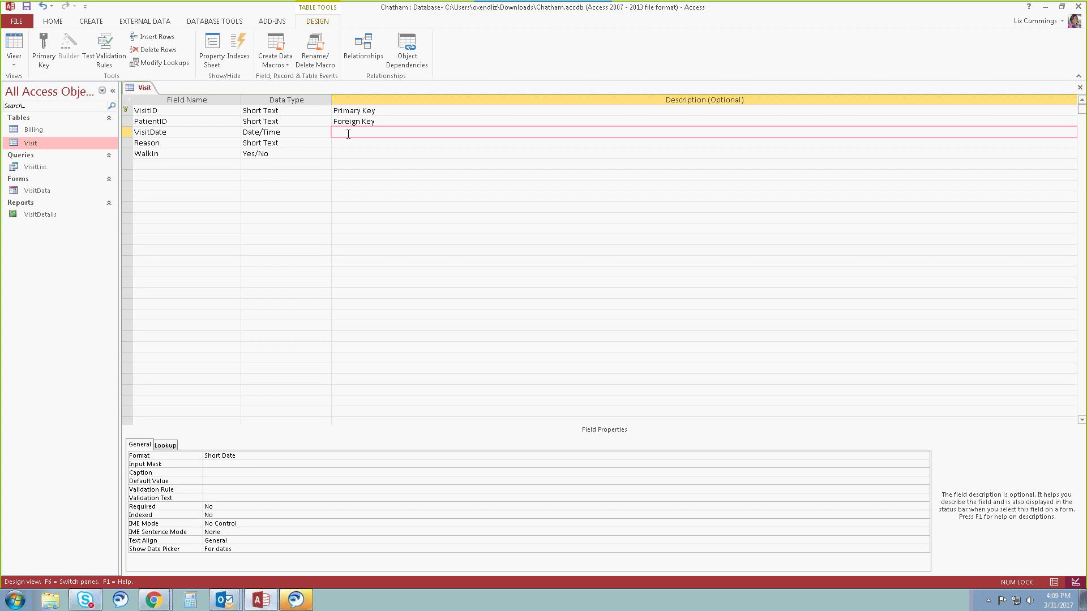
pyautogui.press('F6')
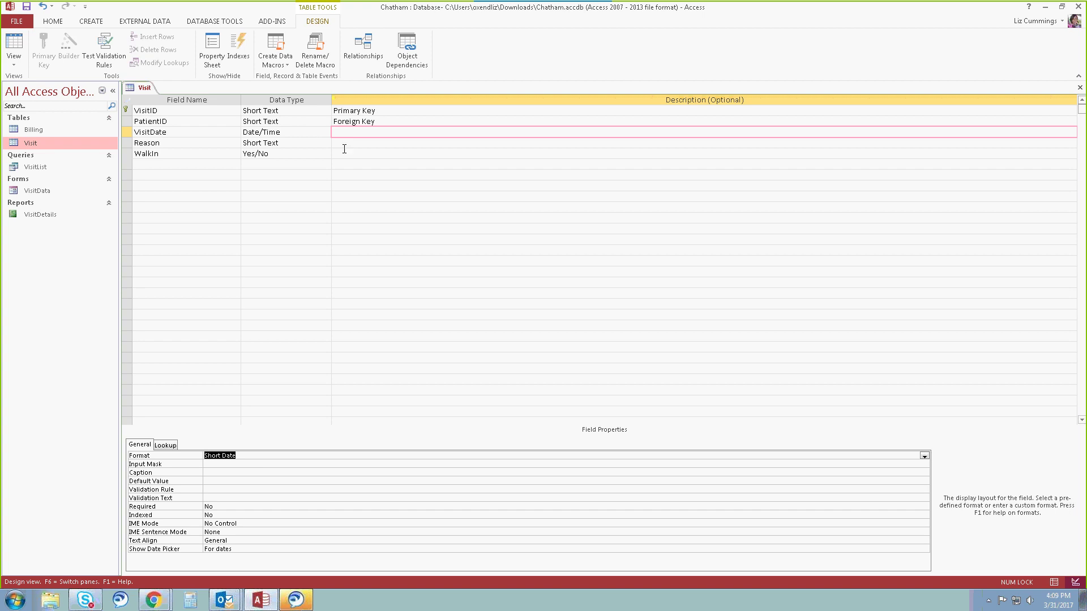
pyautogui.click(207, 473)
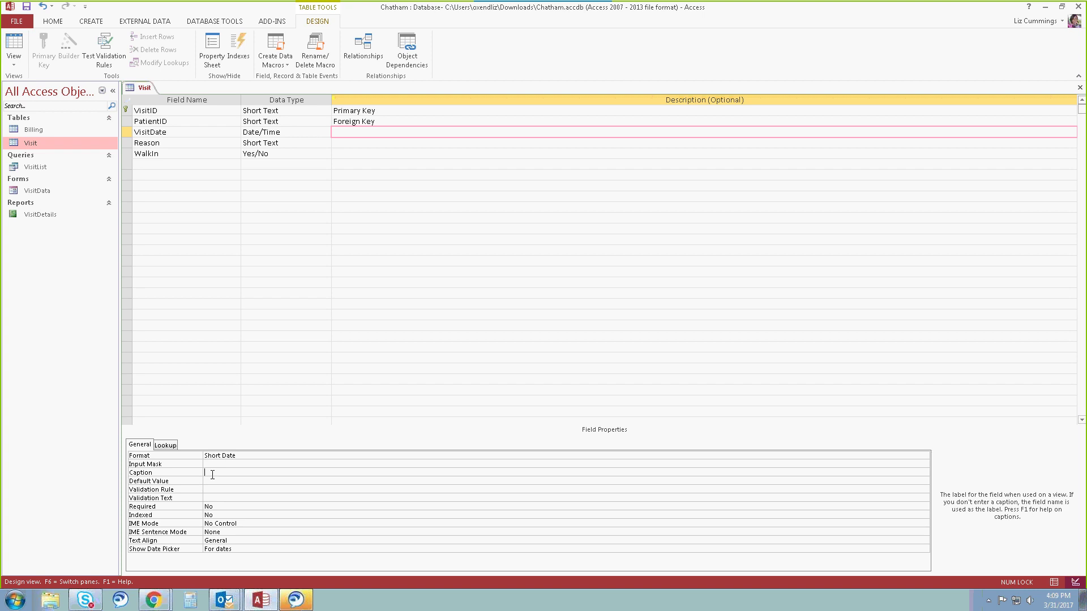
pyautogui.write('Date of Visist')
# - Set the Reason field's size to 60 and its caption to Reason/Diagnosis
pyautogui.click(213, 143)
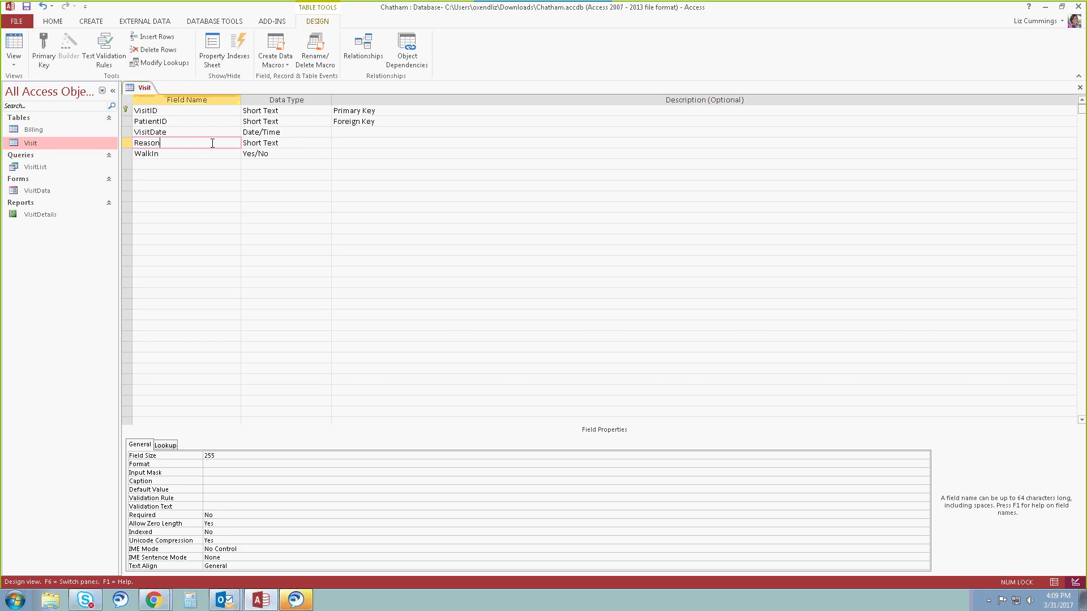
pyautogui.press('F6')
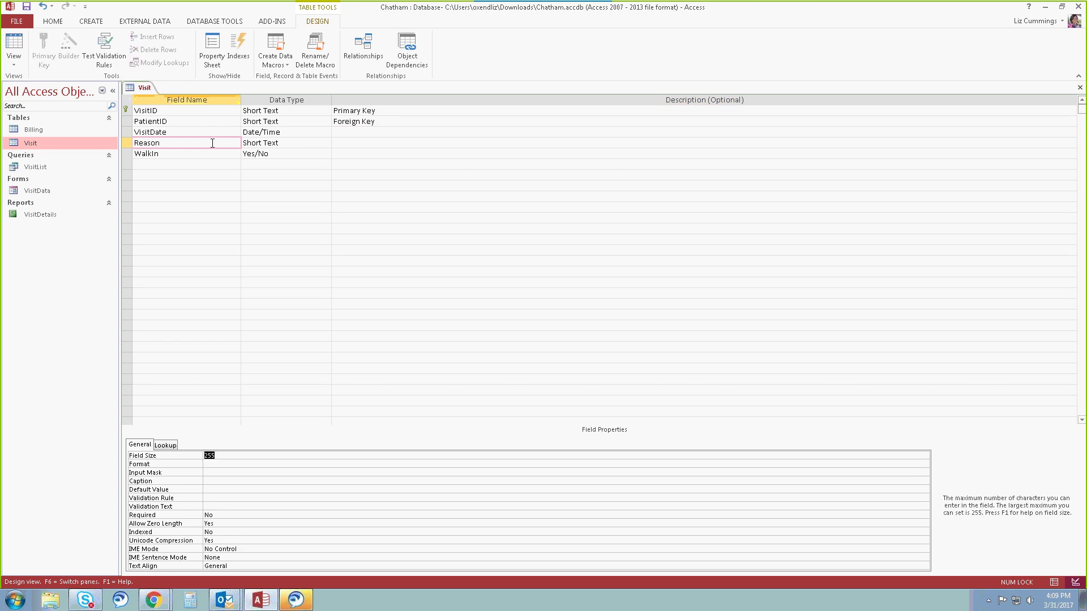
pyautogui.write('6')
pyautogui.press('Down')
pyautogui.press('Down')
pyautogui.press('Down')
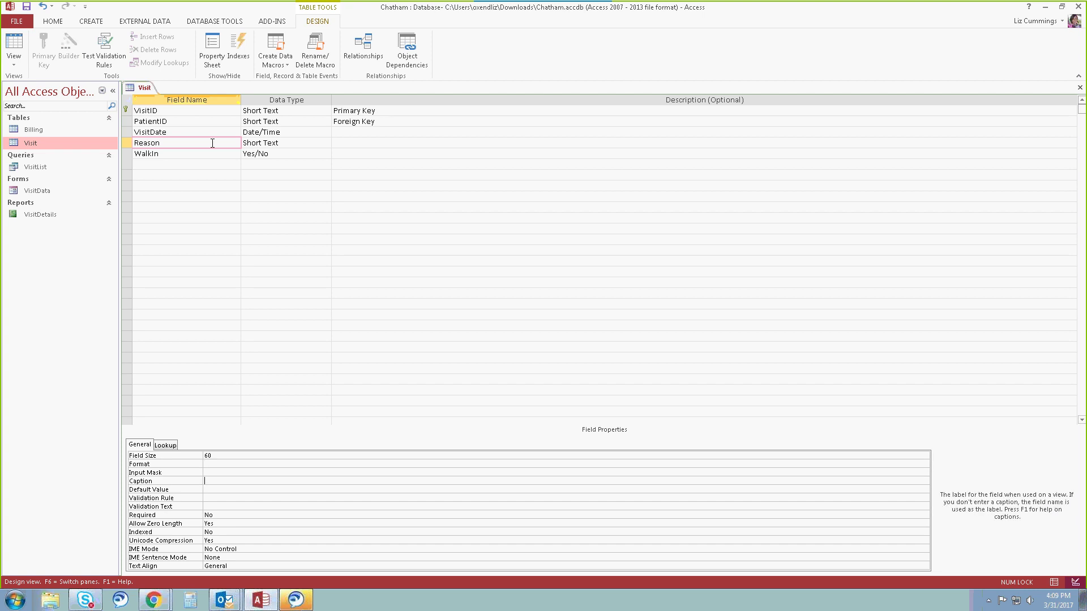
pyautogui.click(22, 109)
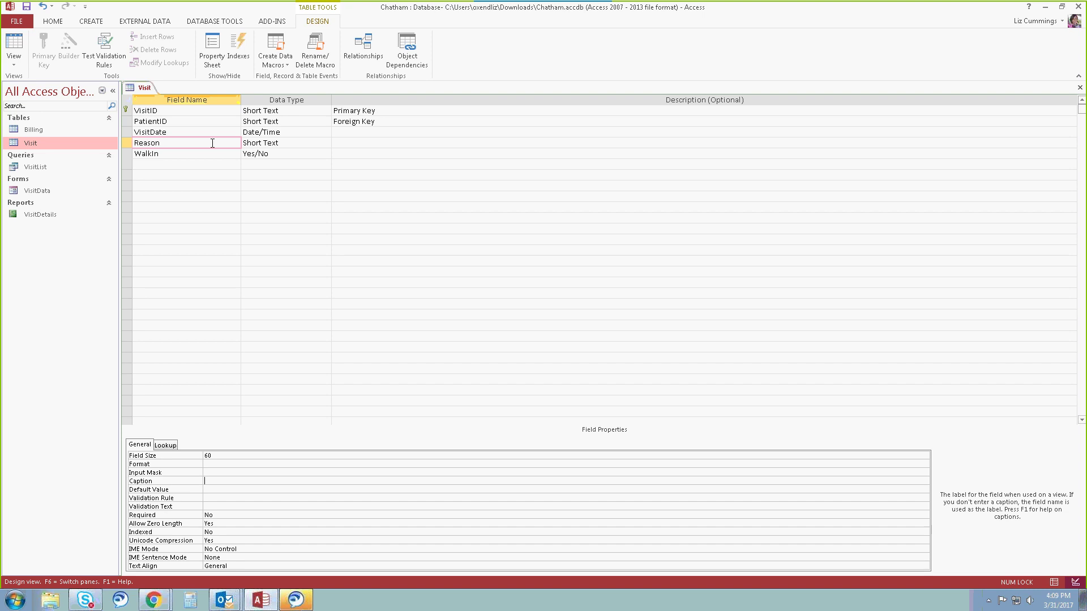
pyautogui.write('Reason/Diagnosis')
# - Set the WalkIn field's caption to Walk-in? and save the Visit table design, accepting the shortened field sizes
pyautogui.click(203, 156)
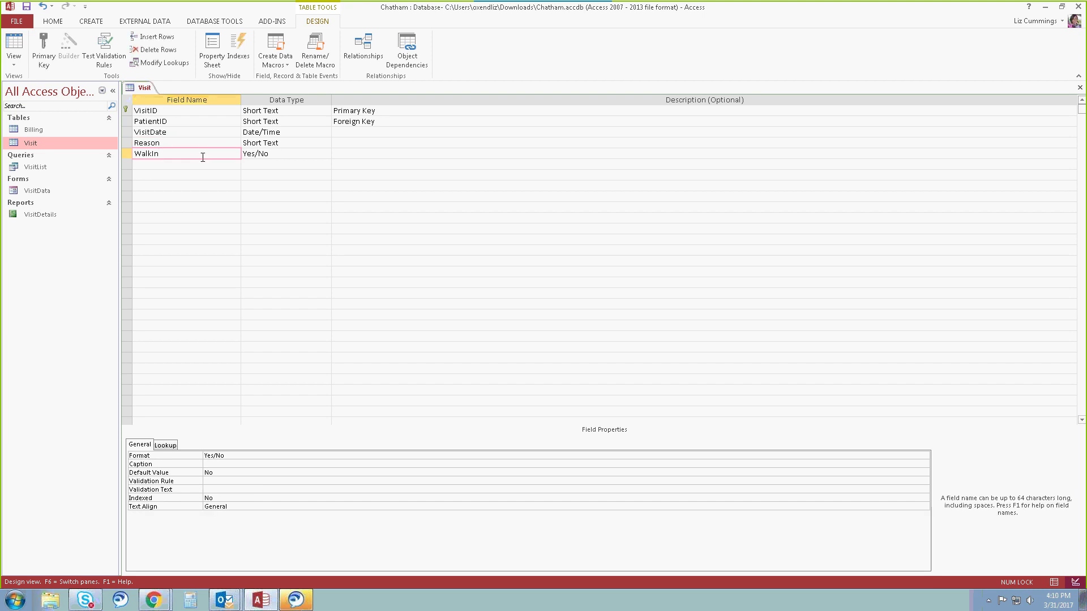
pyautogui.press('F6')
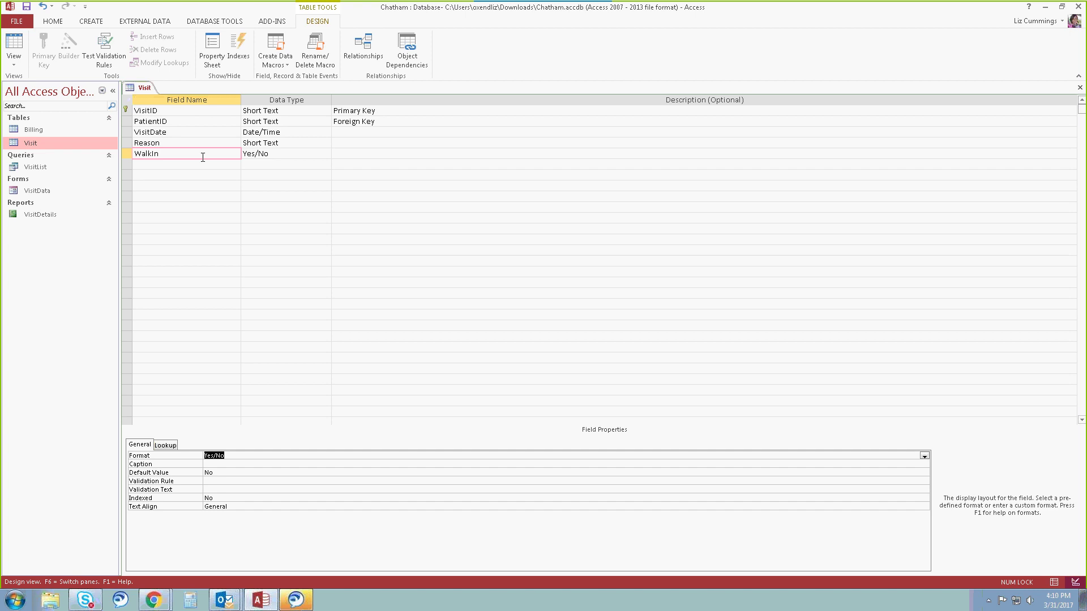
pyautogui.click(233, 466)
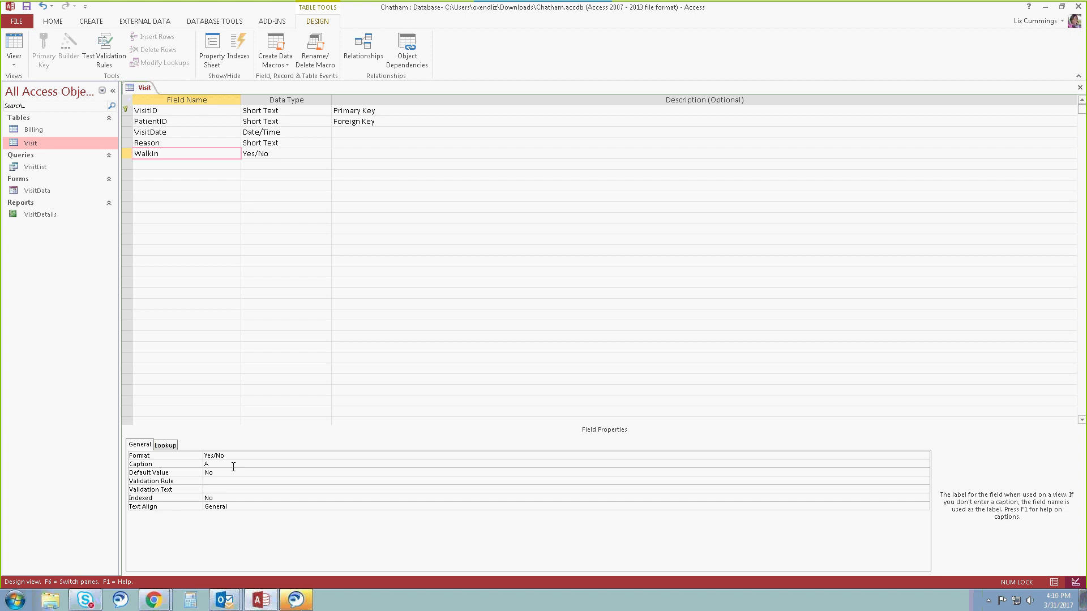
pyautogui.write('Walk-in?')
pyautogui.click(26, 7)
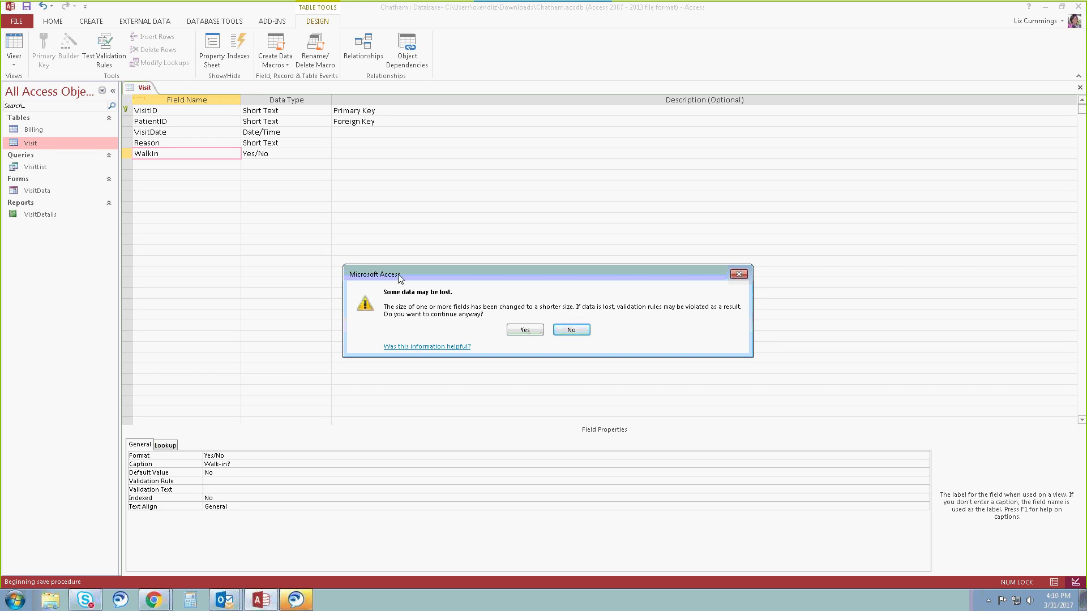
pyautogui.click(538, 333)
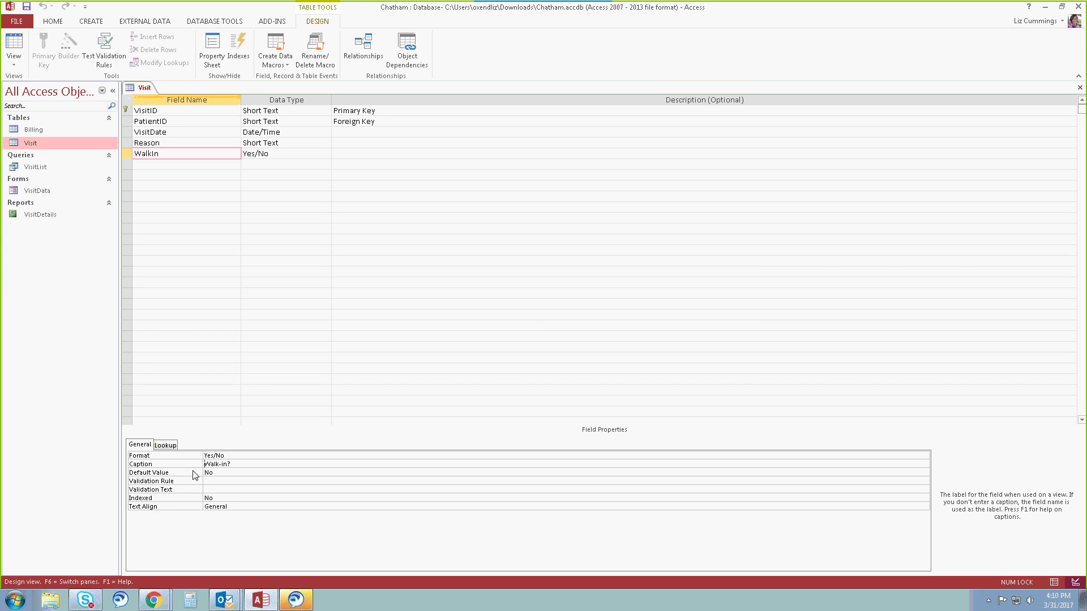
# - Show the Visit table as a datasheet and check the size and format properties of the Visit ID, Patient ID, Date of Visit and Reason/Diagnosis fields
pyautogui.click(15, 49)
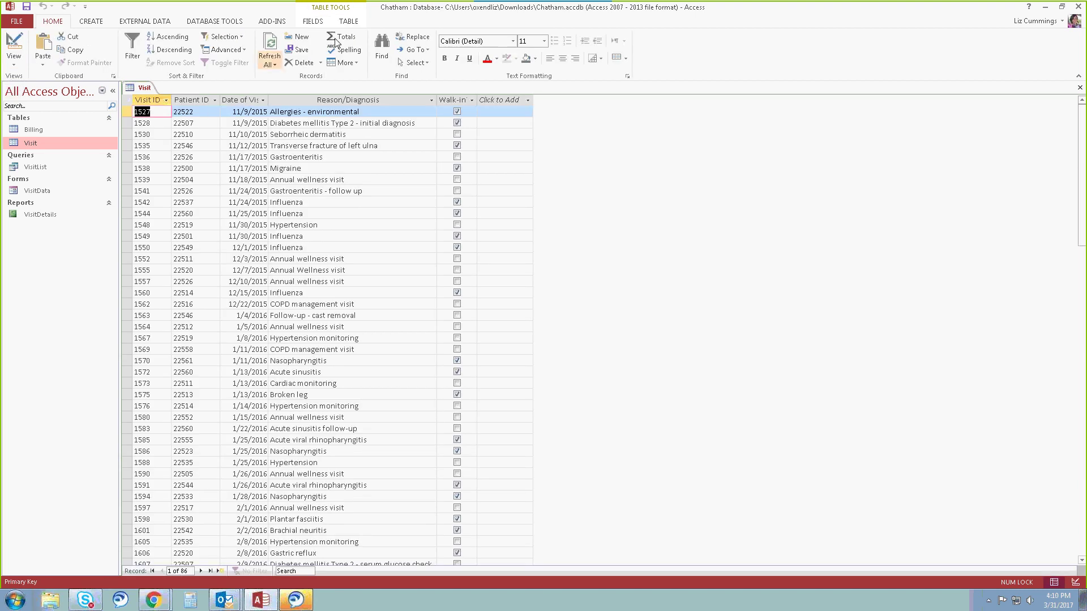
pyautogui.click(313, 21)
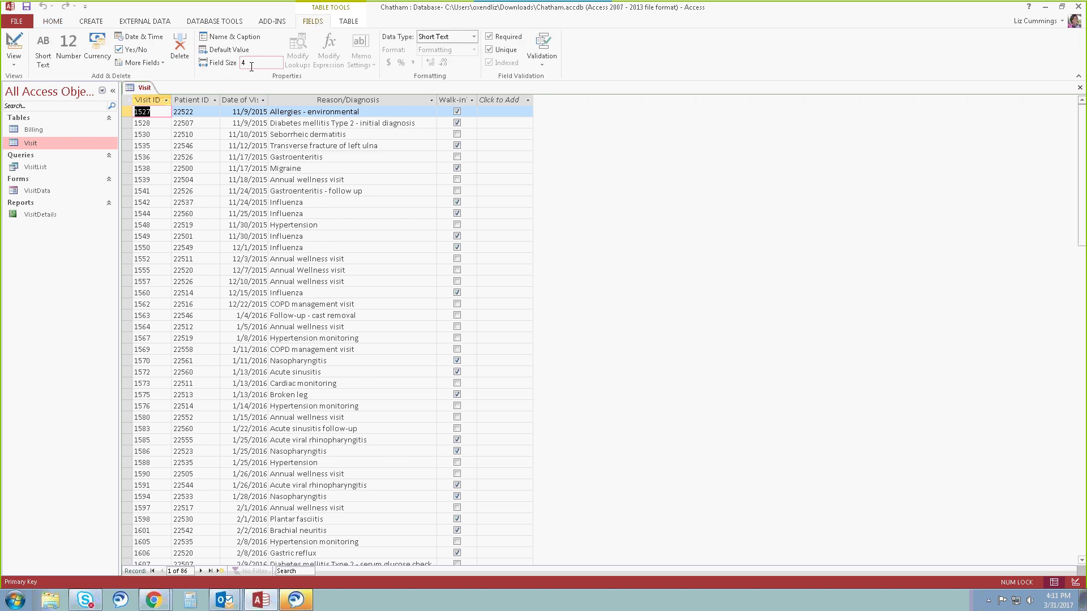
pyautogui.press('Tab')
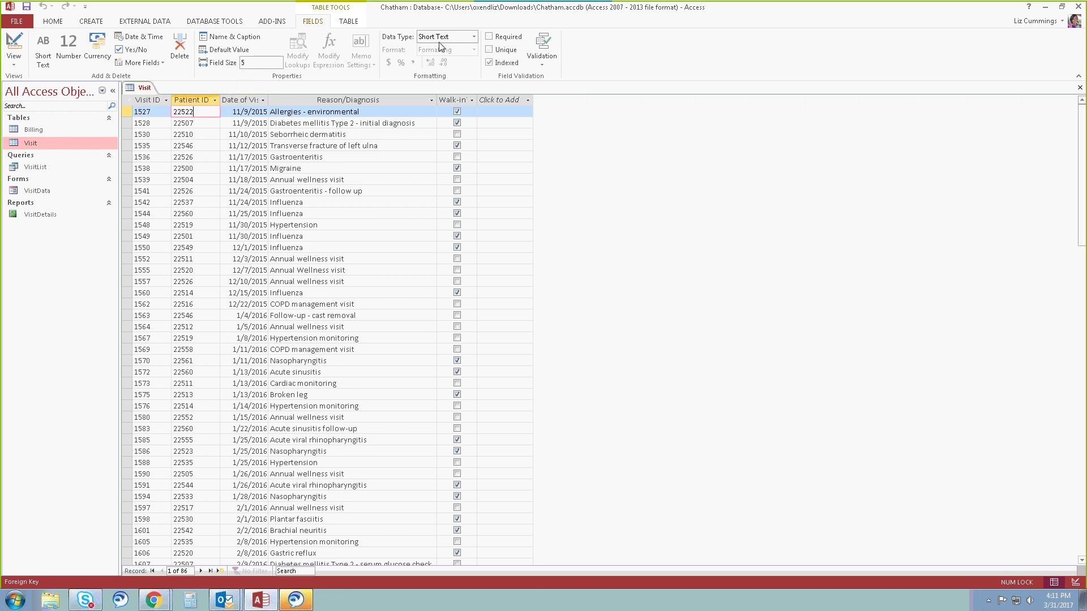
pyautogui.click(237, 157)
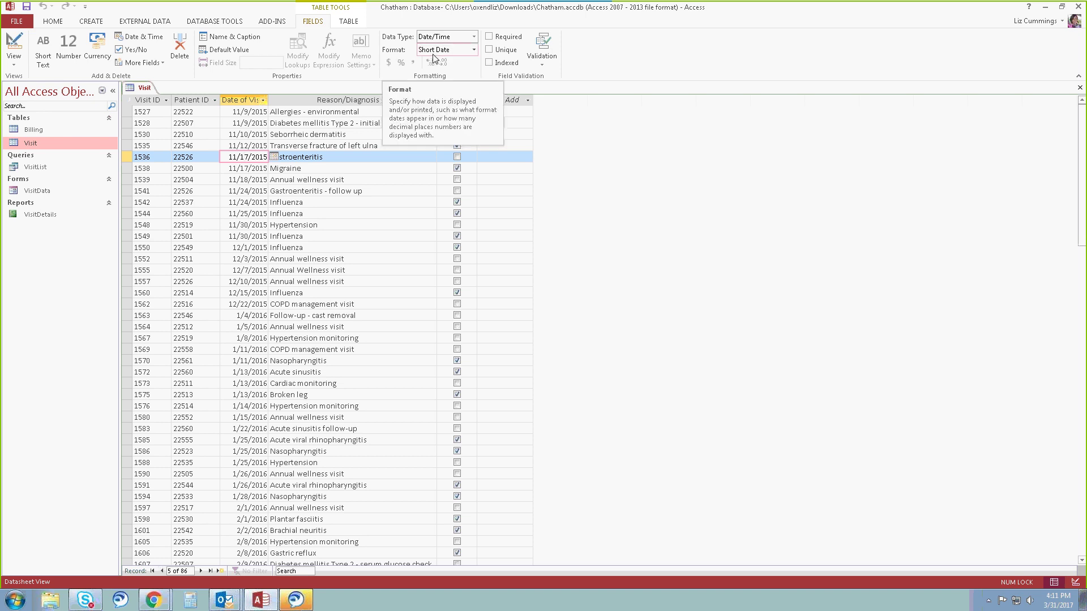
pyautogui.click(325, 123)
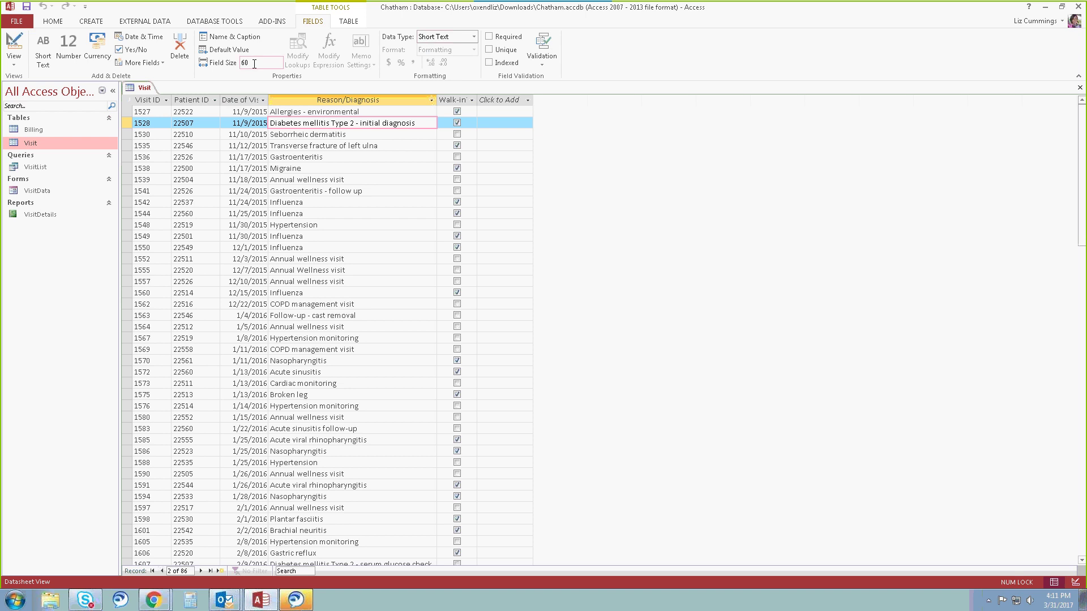